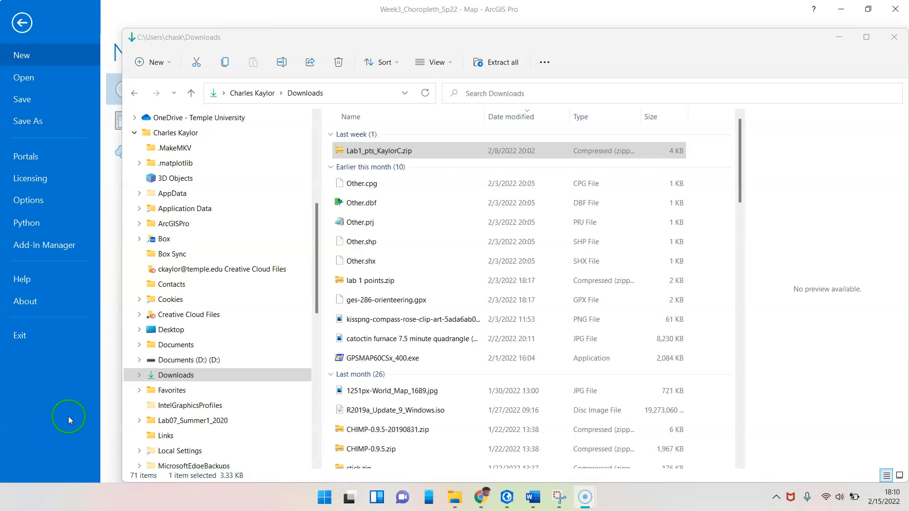
Extract the Lab1_pts zip archive from Downloads to D:\0_Dox\5_UMBC\286\Lectures\Demos and close both folder windows
click(417, 158)
double_click(419, 152)
click(393, 262)
click(509, 66)
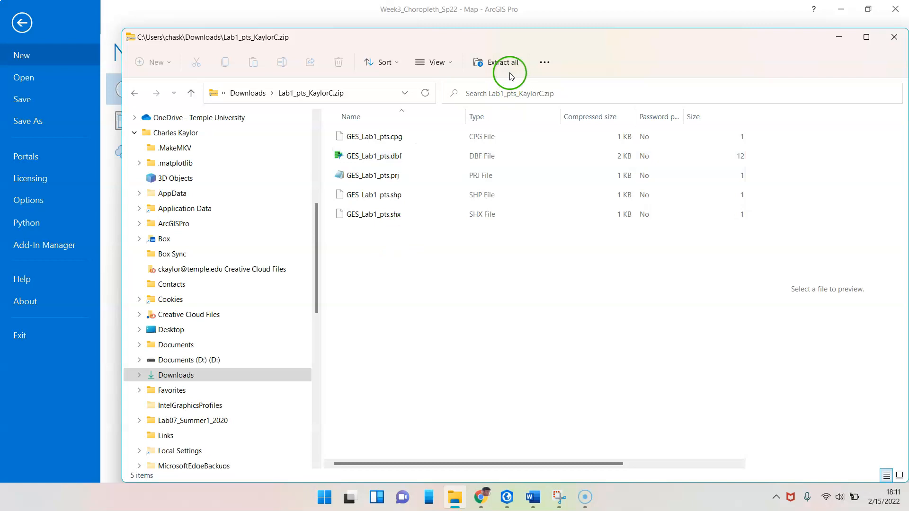
click(453, 215)
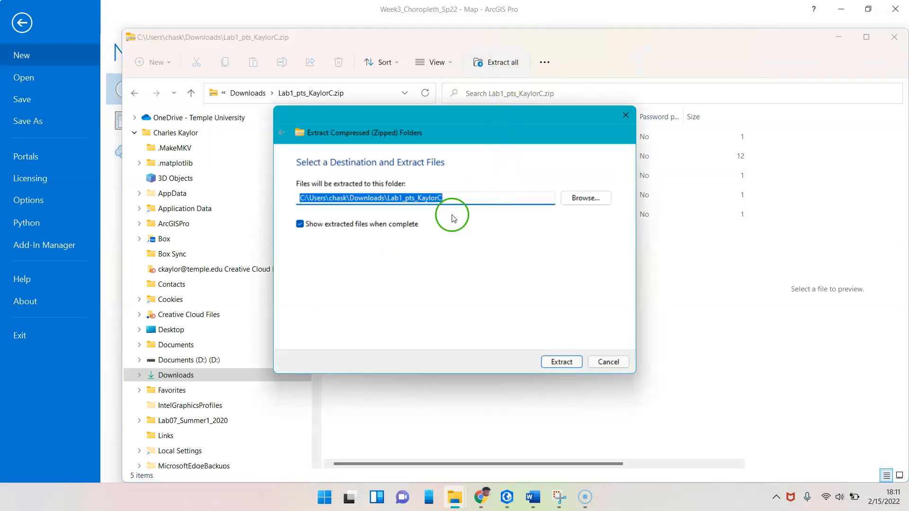
click(585, 197)
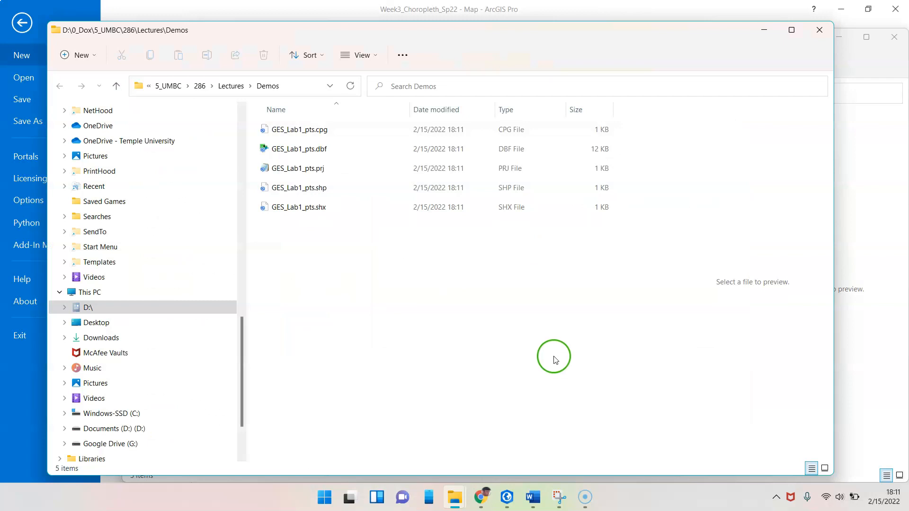
click(825, 37)
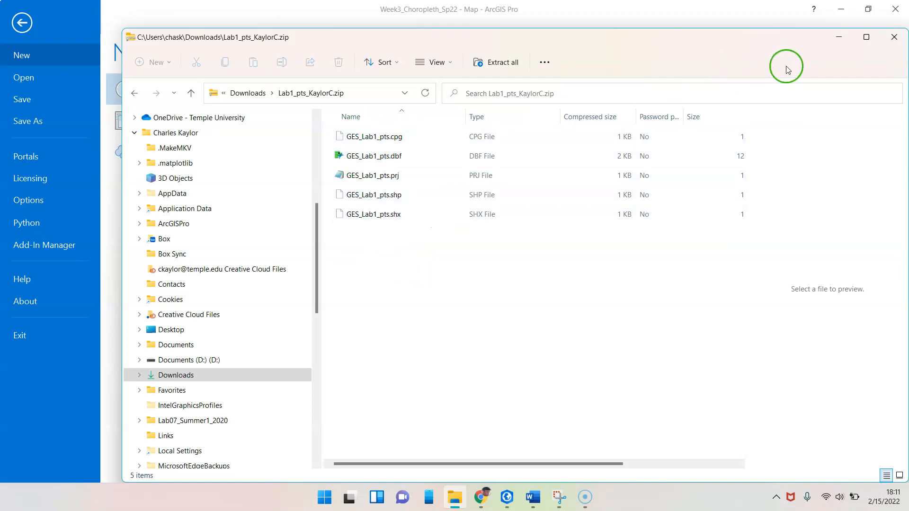
click(894, 37)
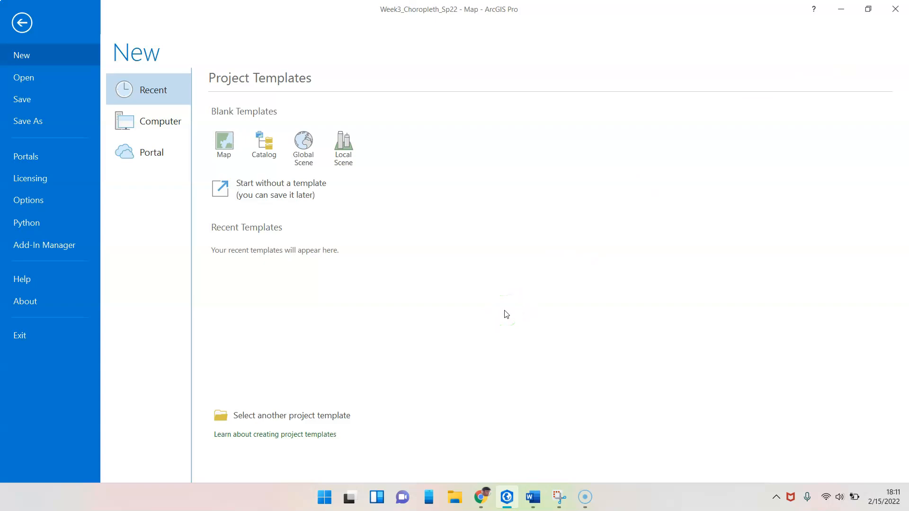
Start a new project without a template, saving the changes to Week3_Choropleth_Sp22
click(497, 313)
click(273, 188)
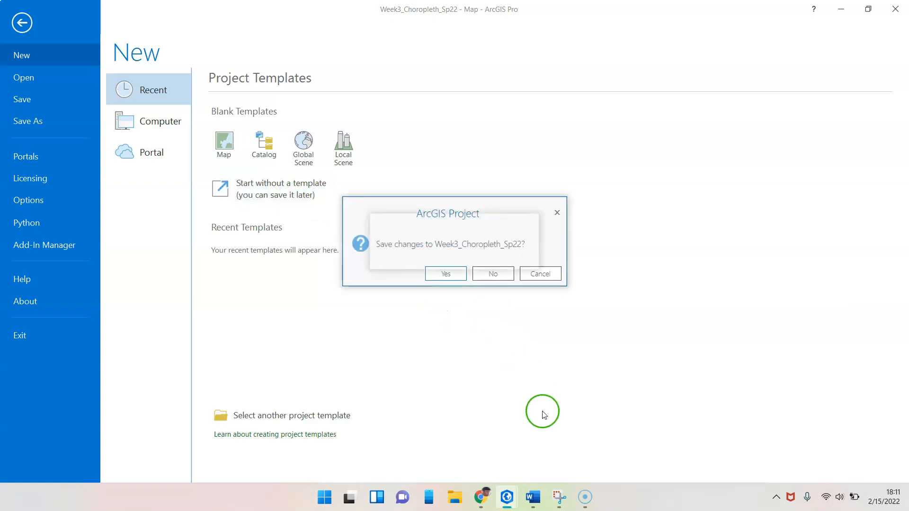
click(454, 275)
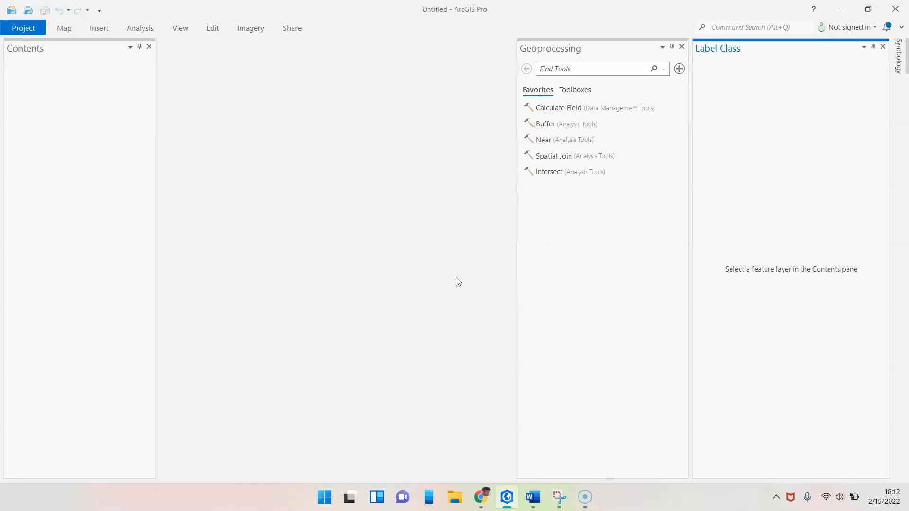
Close the Geoprocessing and Label Class panes and open a catalog view for the project
click(682, 46)
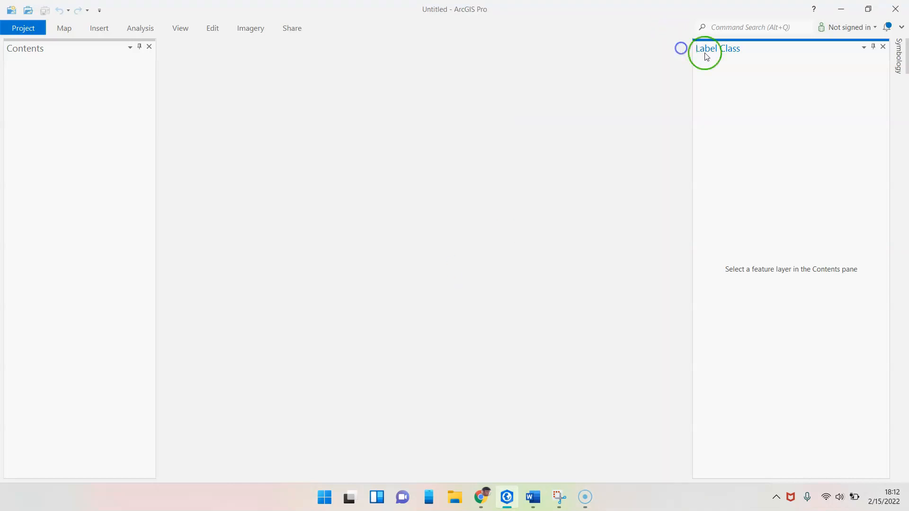
click(882, 46)
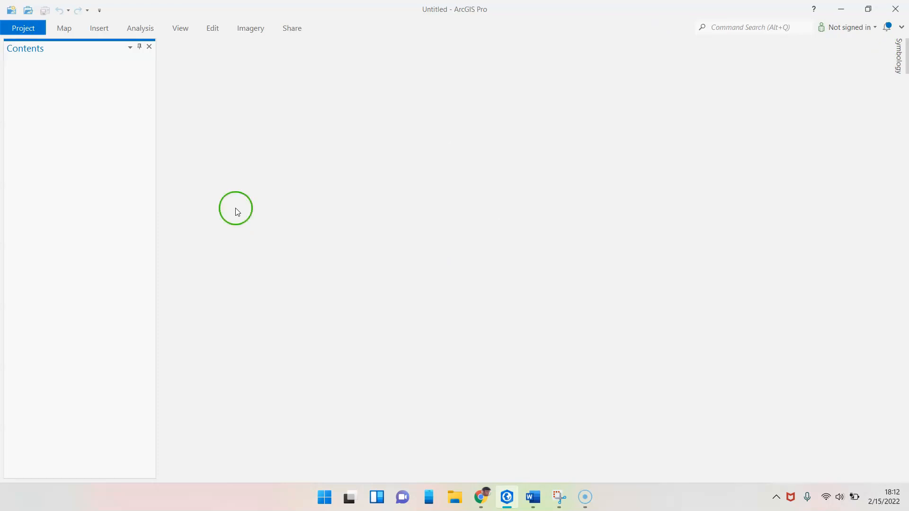
click(181, 28)
click(173, 64)
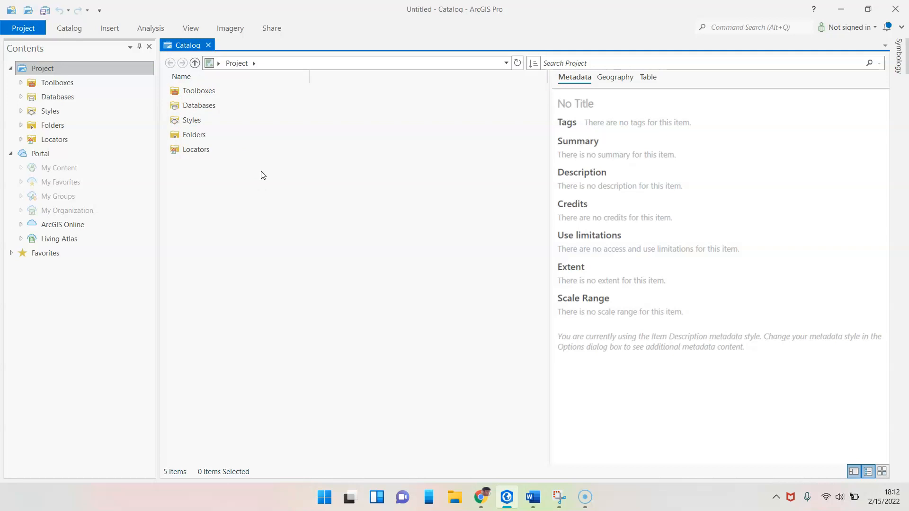
click(203, 134)
right_click(203, 136)
click(239, 141)
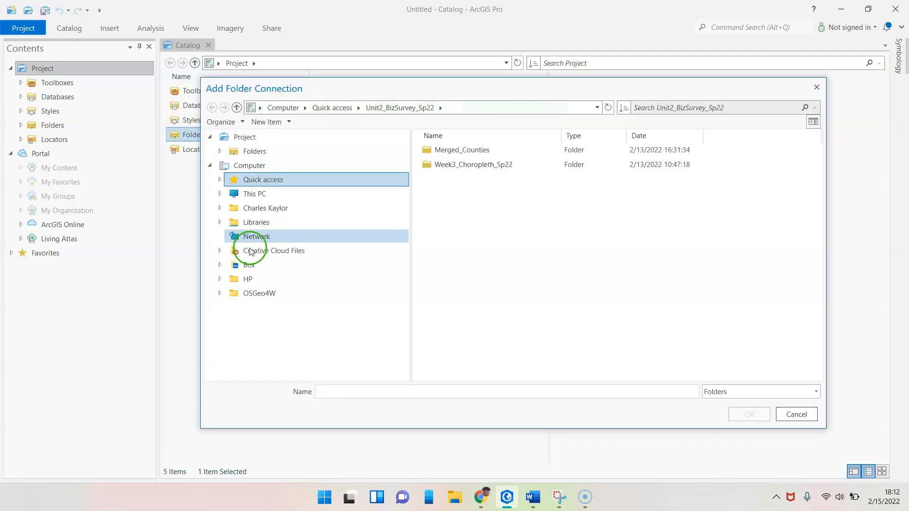
key(Escape)
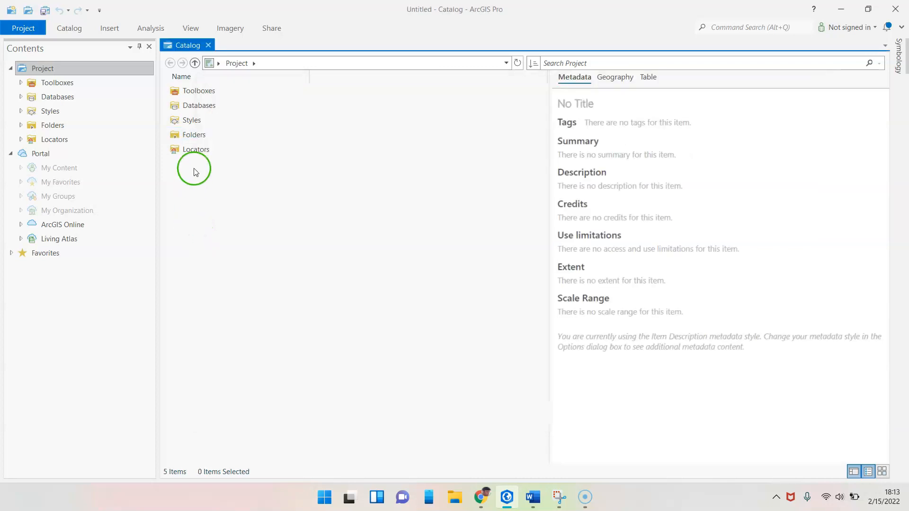
Add a folder connection to D:\0_Dox\5_UMBC\286 in the project
right_click(194, 137)
click(196, 139)
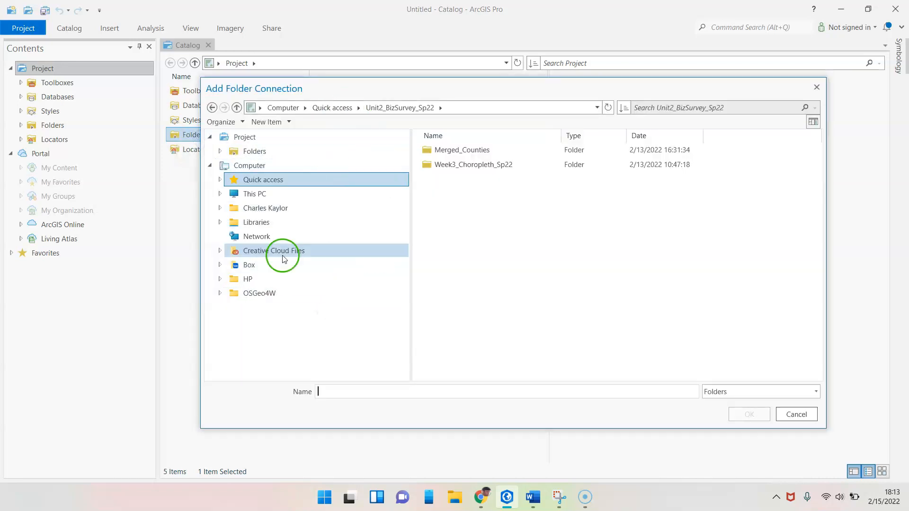
click(231, 278)
click(446, 151)
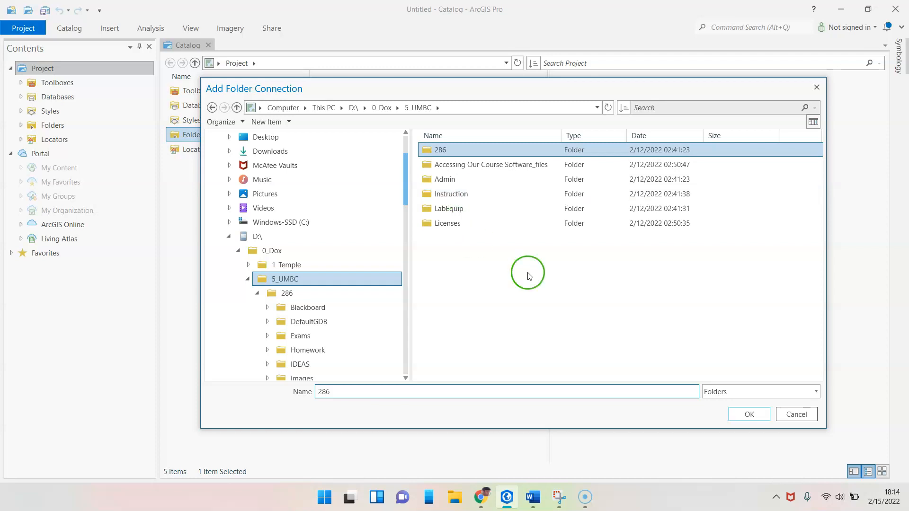
click(745, 416)
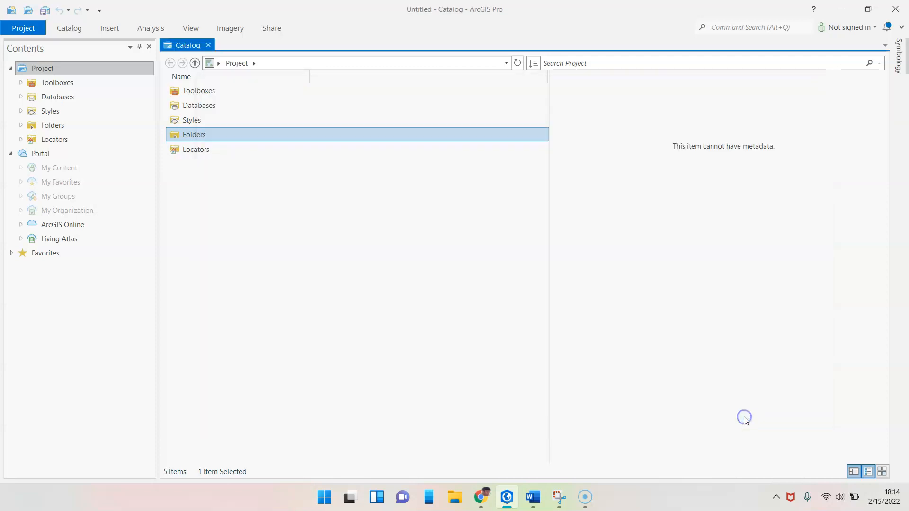
Browse the connected 286 folder to Lectures\Demos and select the GES_Lab1_pts.shp shapefile
double_click(205, 137)
double_click(199, 113)
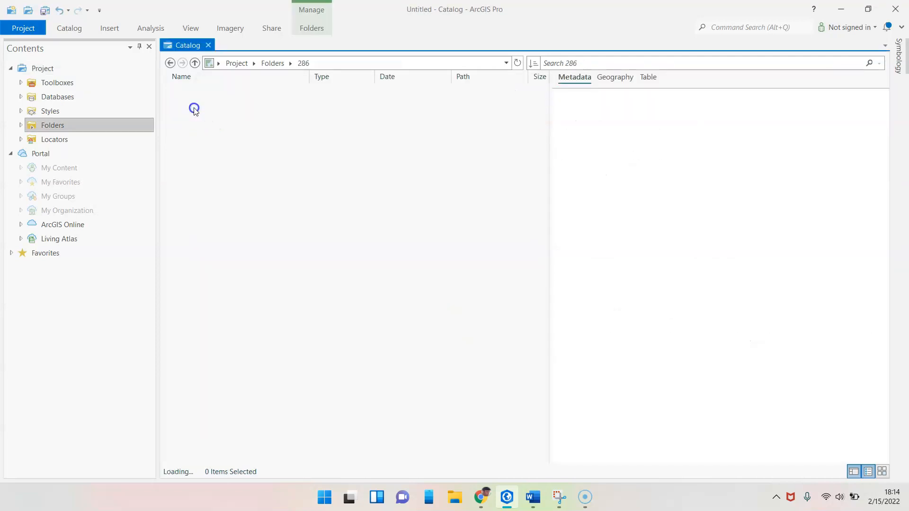
double_click(223, 224)
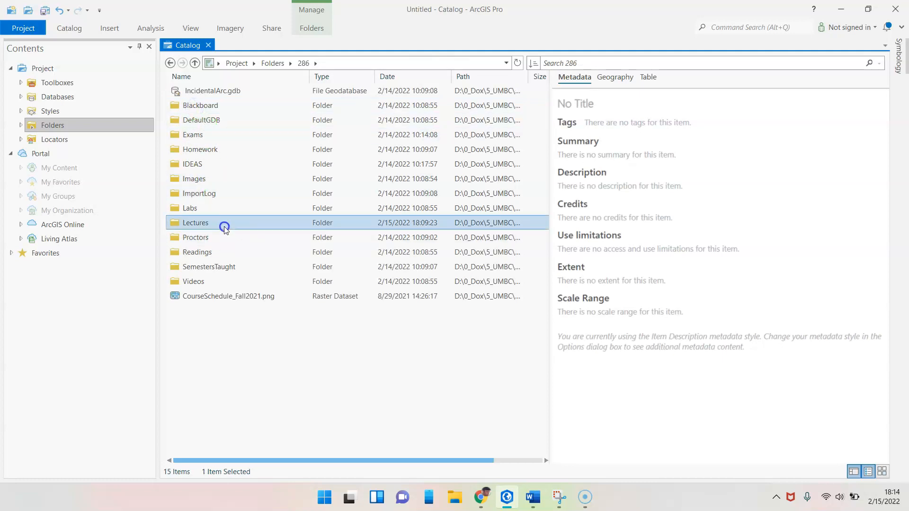
double_click(199, 91)
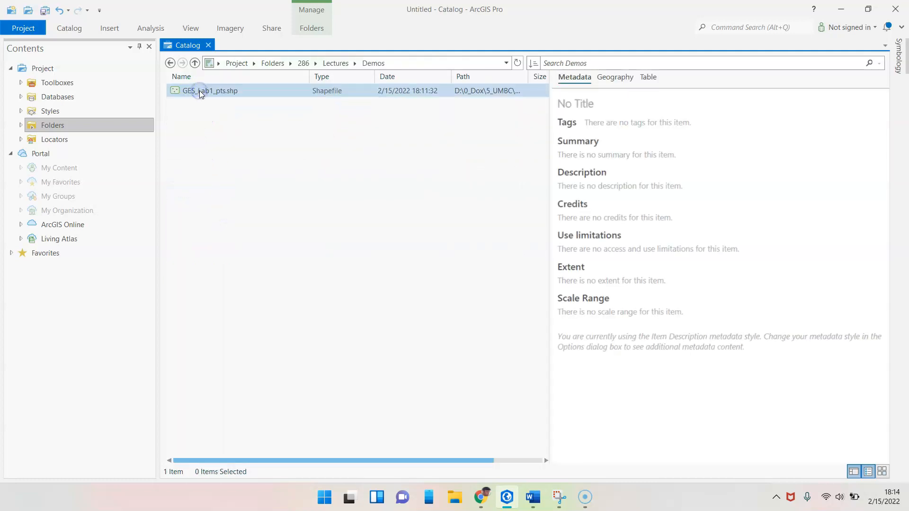
click(209, 91)
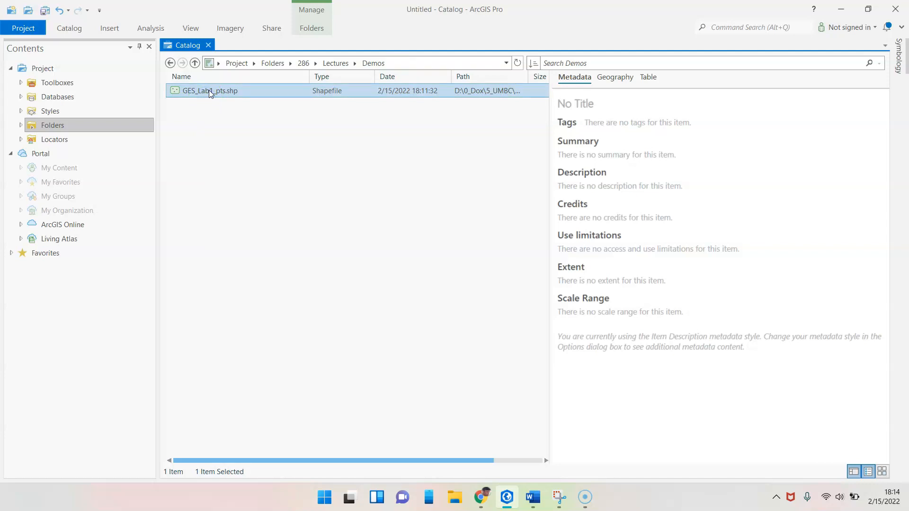
click(205, 65)
click(231, 78)
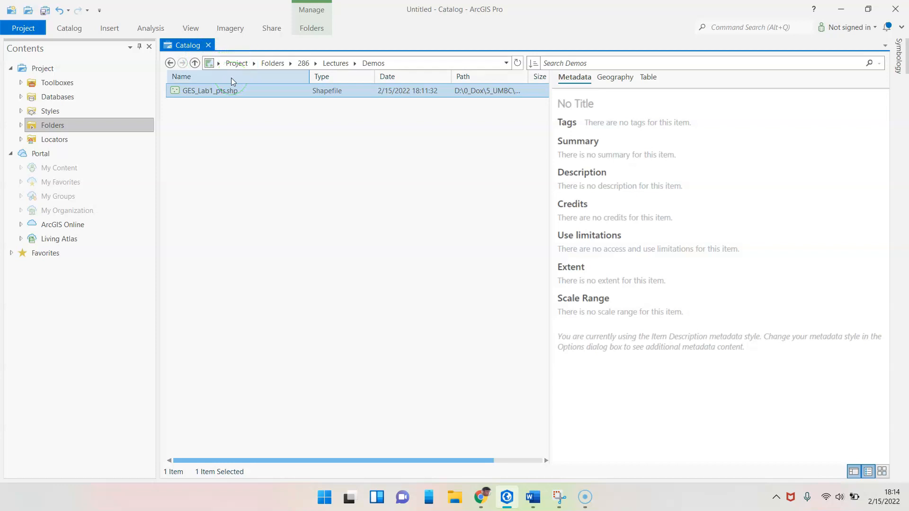
click(245, 67)
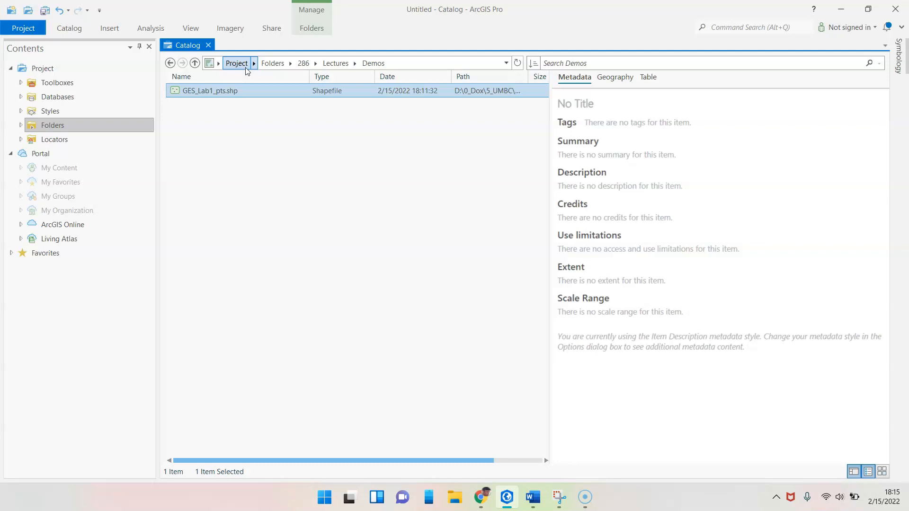
Rename the GES_Lab1_pts.shp shapefile to mypoints followed by an underscore and the owner's surname and initial, keeping the .shp extension
click(212, 91)
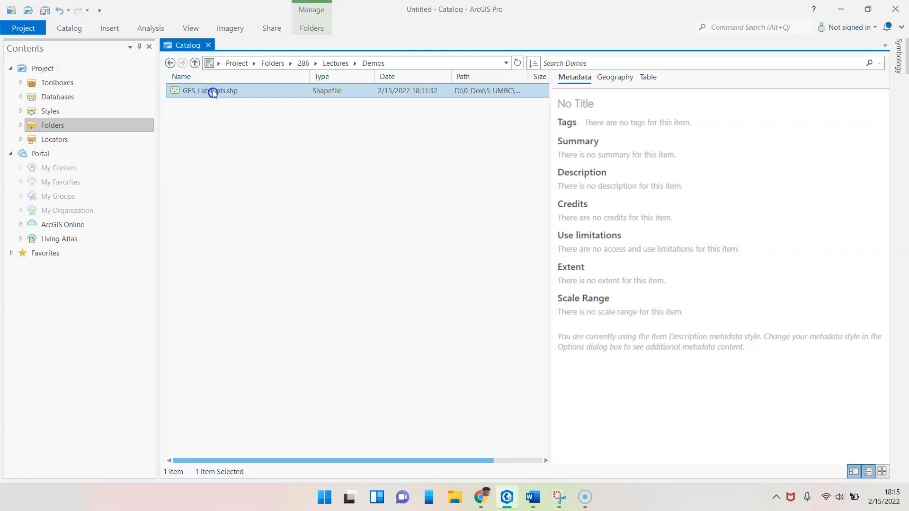
click(225, 92)
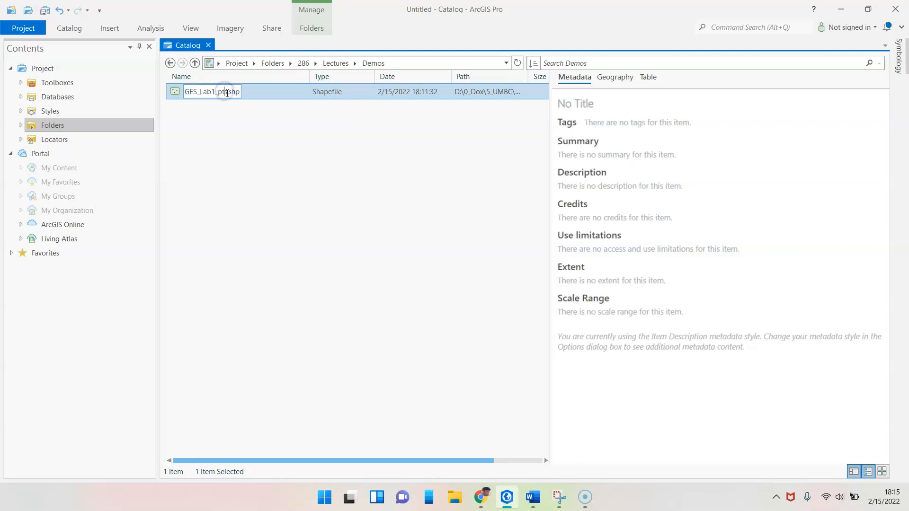
drag(226, 92, 176, 93)
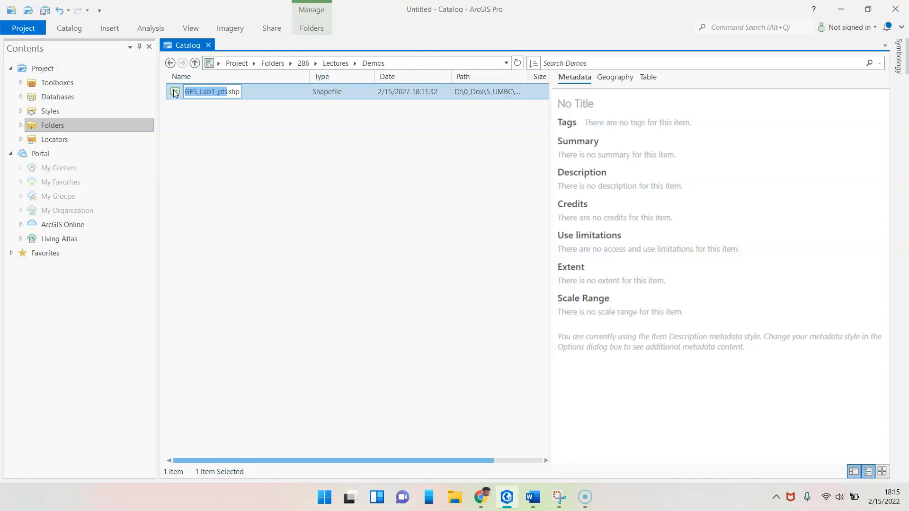
text(mypoints)
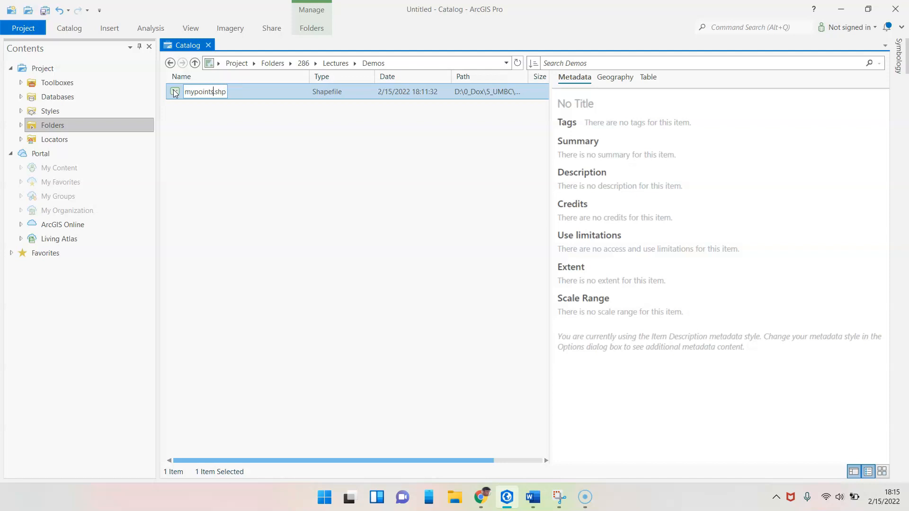
click(270, 19)
text(_KaylorC)
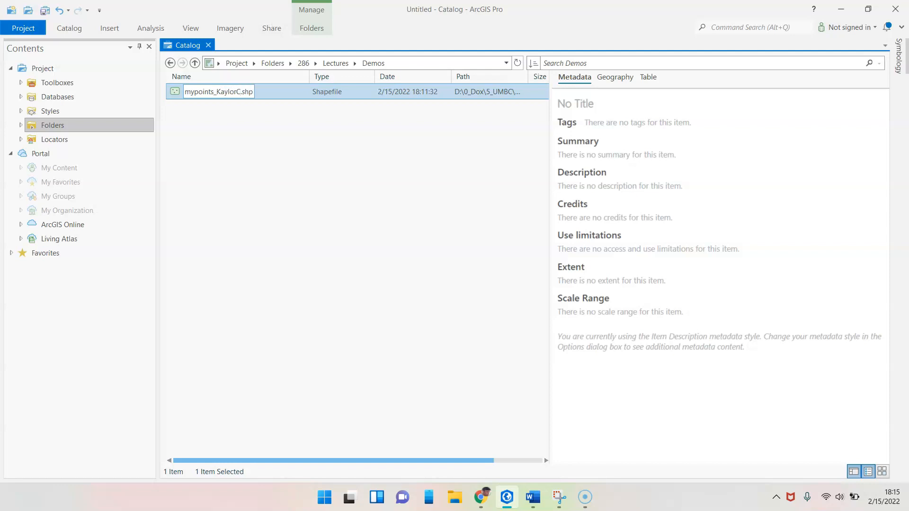
click(324, 160)
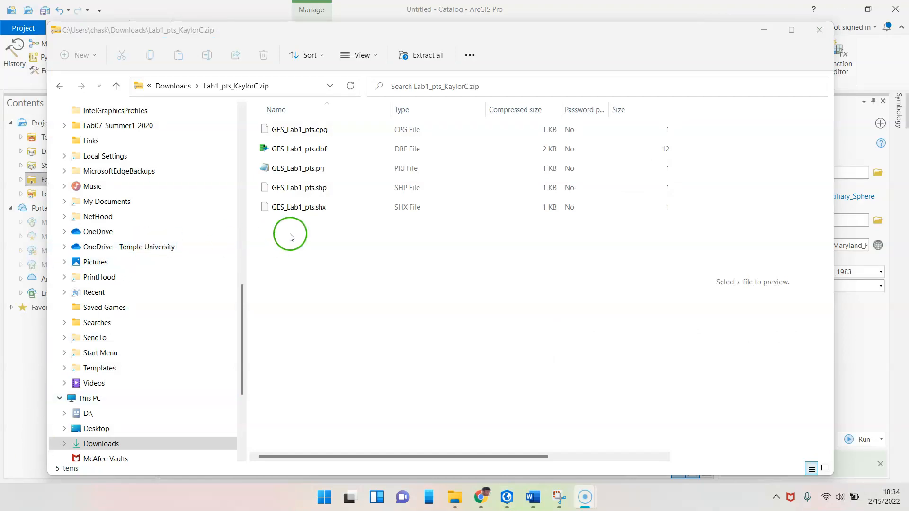
In File Explorer, examine the zip archive's shapefile components, singling out GES_Lab1_pts.dbf, GES_Lab1_pts.shp and GES_Lab1_pts.shx together
drag(290, 236, 263, 126)
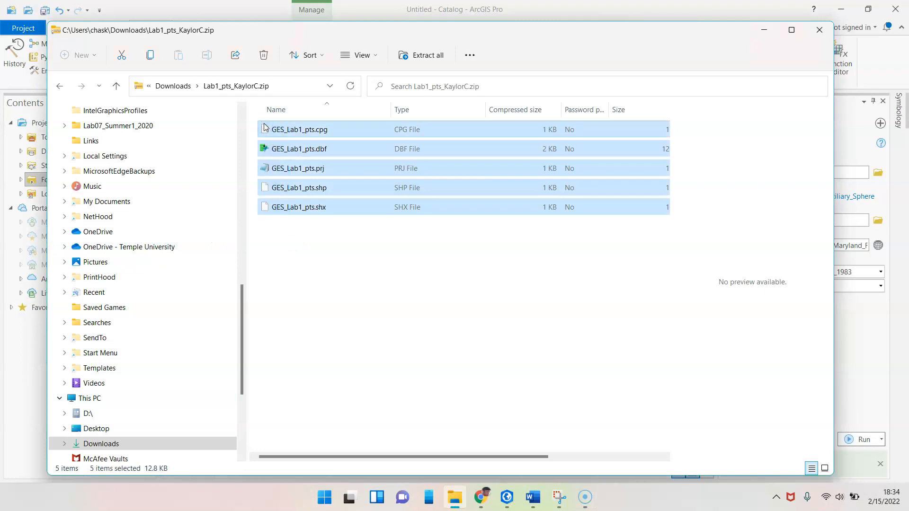
click(396, 243)
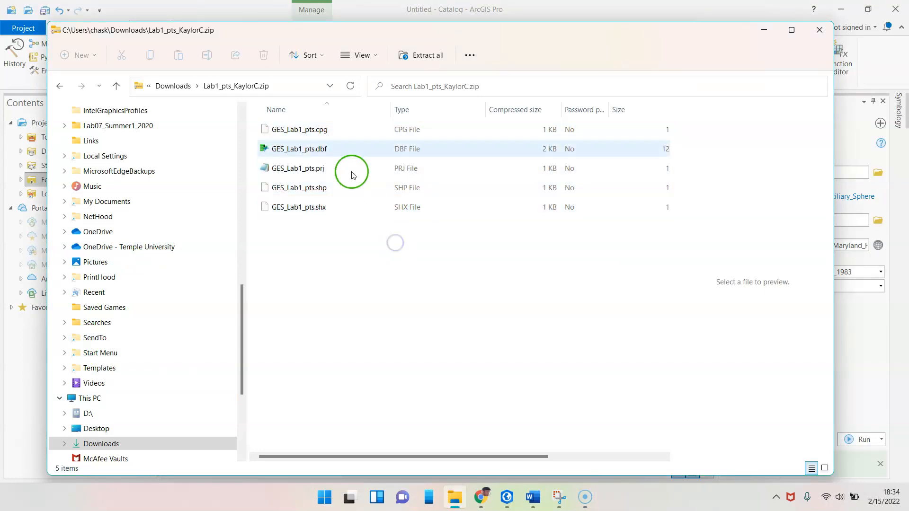
click(320, 150)
ctrl+click(323, 186)
ctrl+click(323, 207)
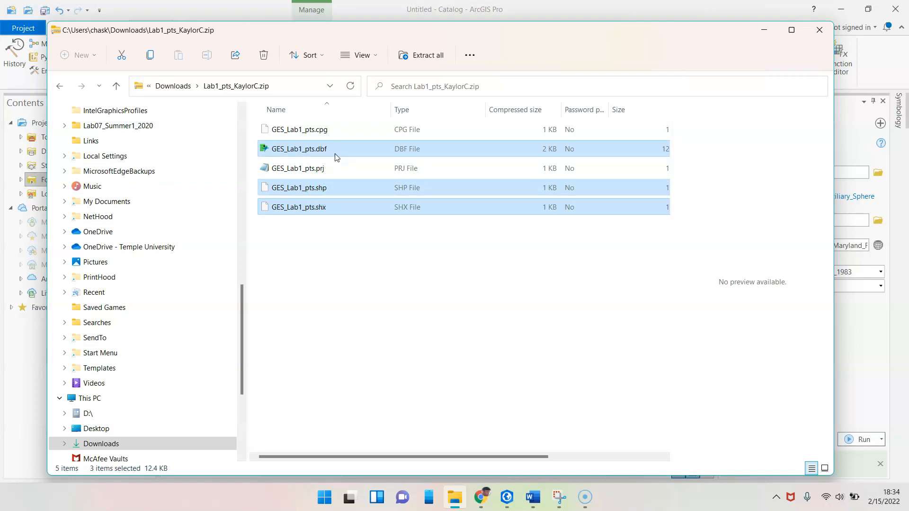
Examine the .shp, .prj, .dbf, .shx and .cpg files of GES_Lab1_pts one by one
click(330, 190)
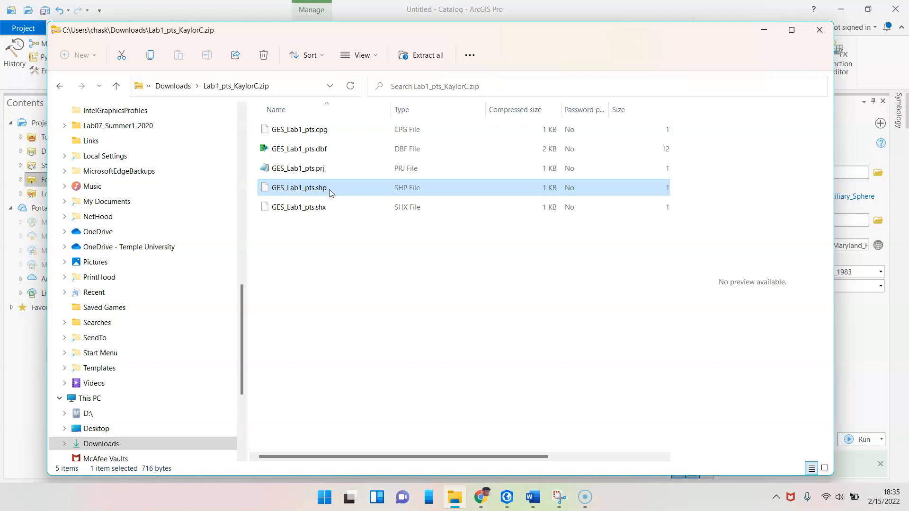
click(319, 169)
click(322, 186)
click(326, 149)
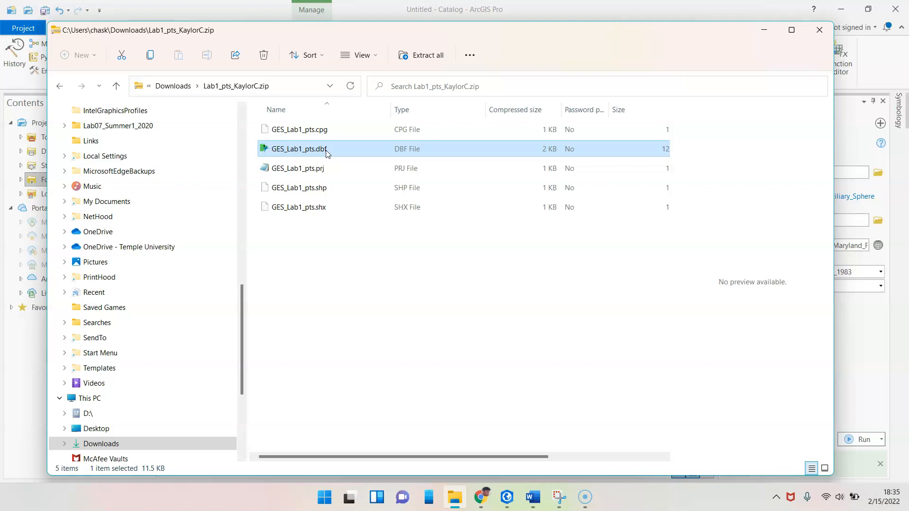
click(333, 152)
click(313, 187)
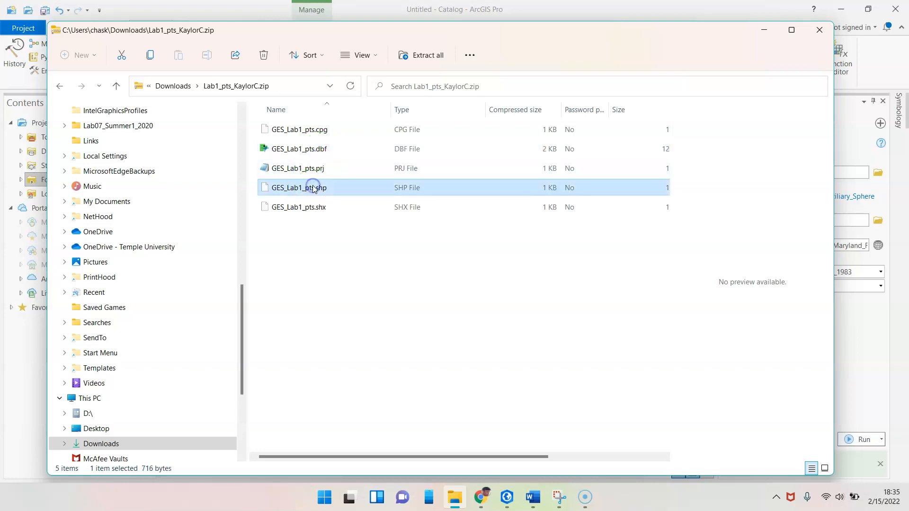
click(327, 212)
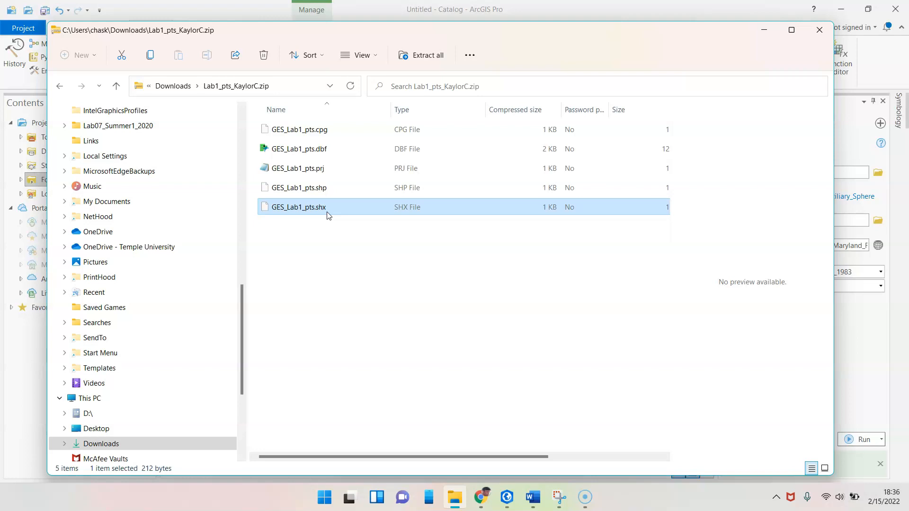
click(326, 132)
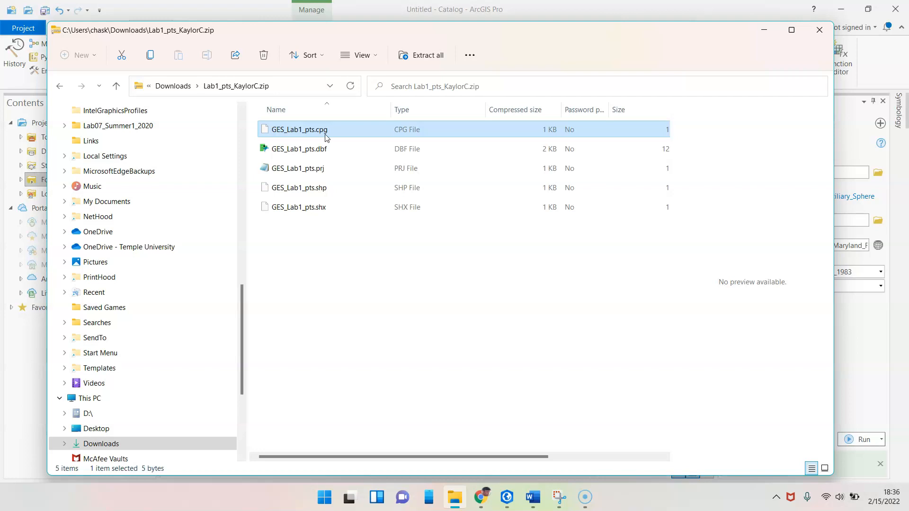
Preview the renamed mypoints shapefile's geography and attribute table in the catalog view
click(335, 173)
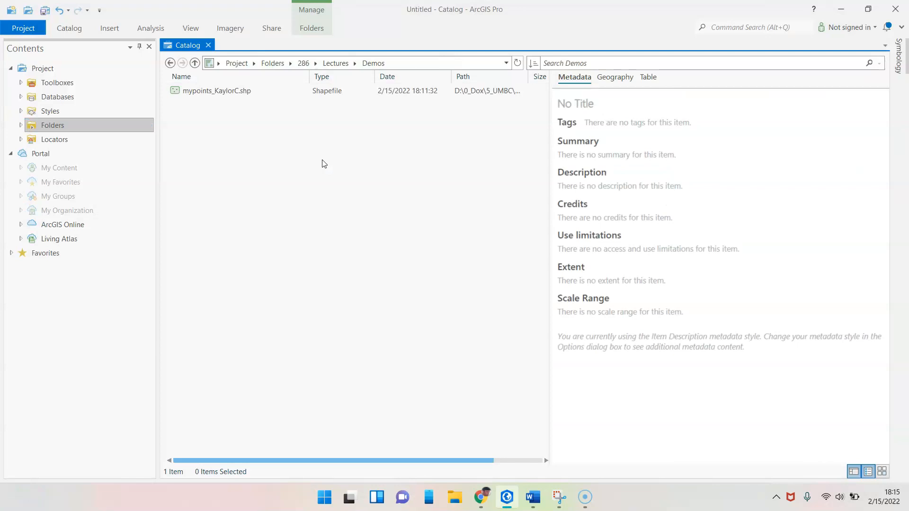
click(622, 78)
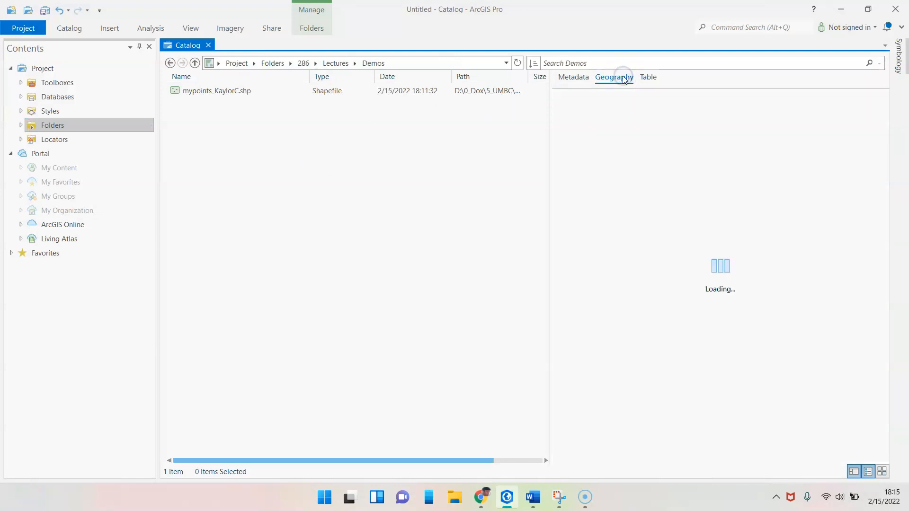
click(655, 81)
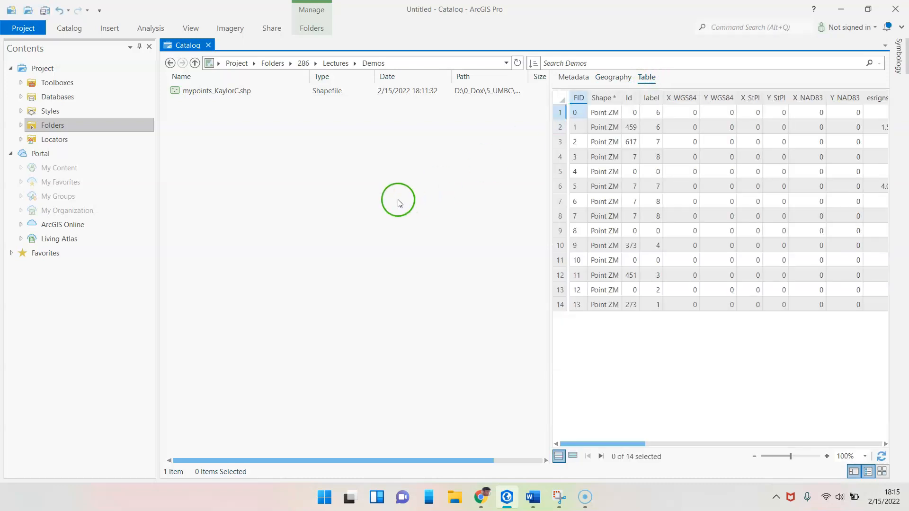
Examine the spatial reference in the mypoints shapefile's properties, and close them without making changes
right_click(198, 93)
key(Escape)
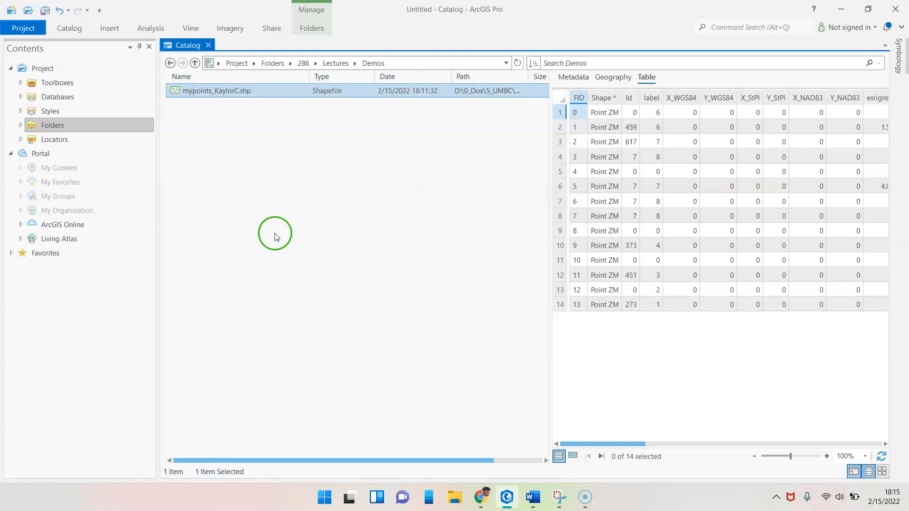
right_click(211, 91)
click(275, 229)
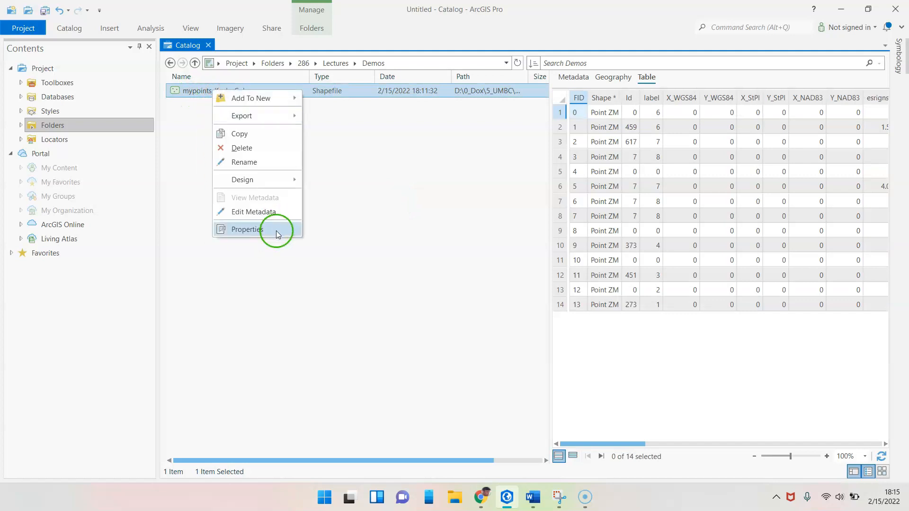
click(407, 264)
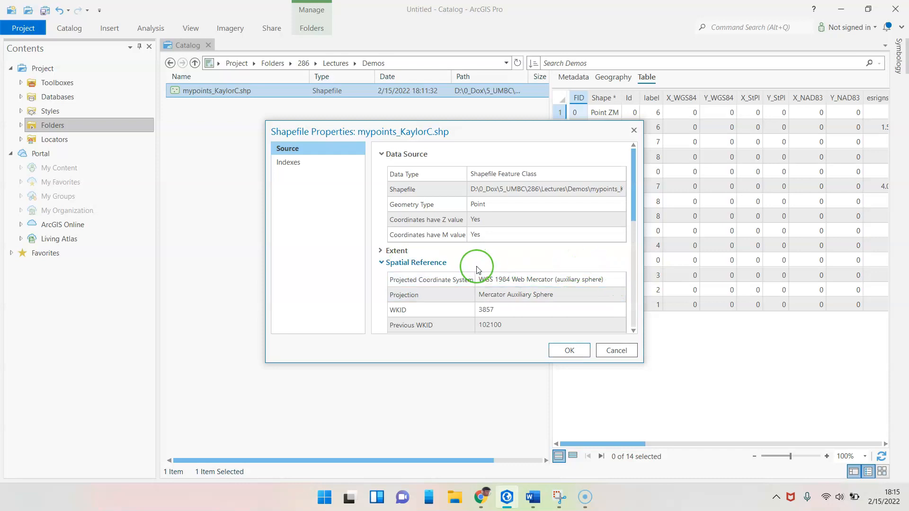
click(514, 294)
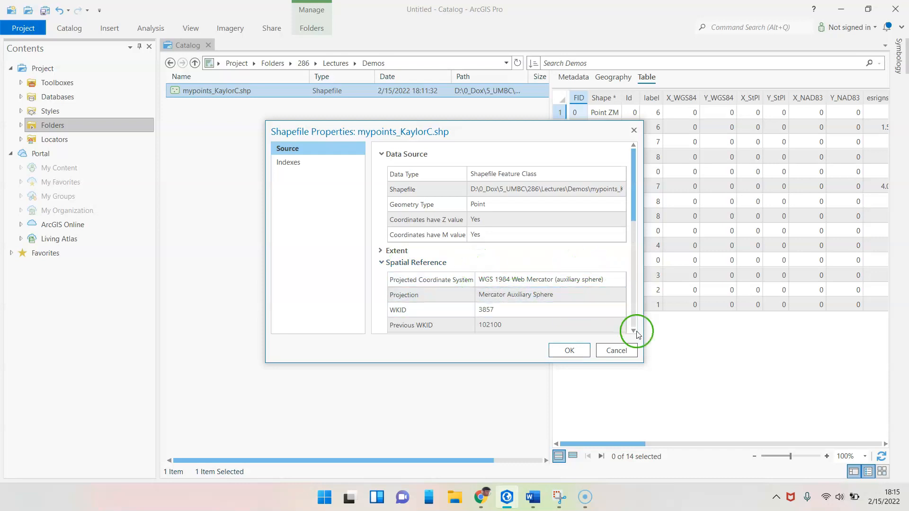
click(616, 350)
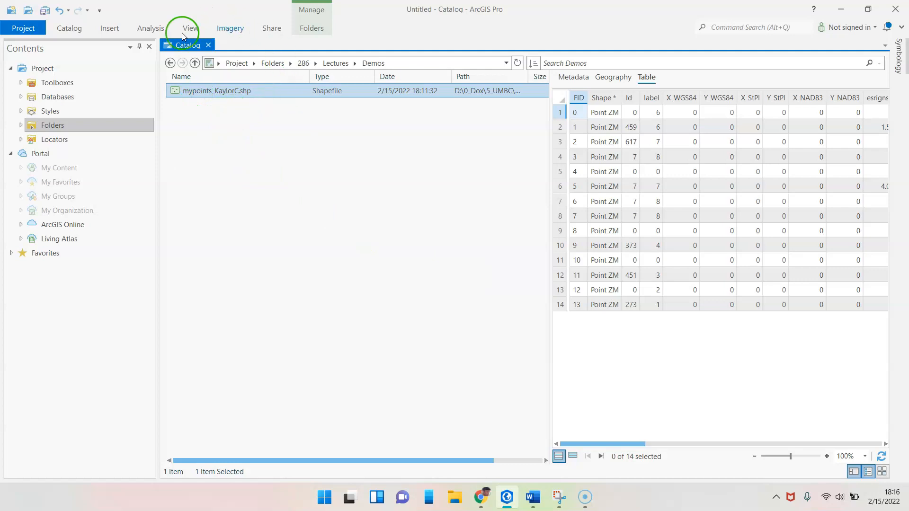
Open the Project tool from Data Management Tools' Projections and Transformations toolset and set the mypoints shapefile as its input dataset
click(142, 30)
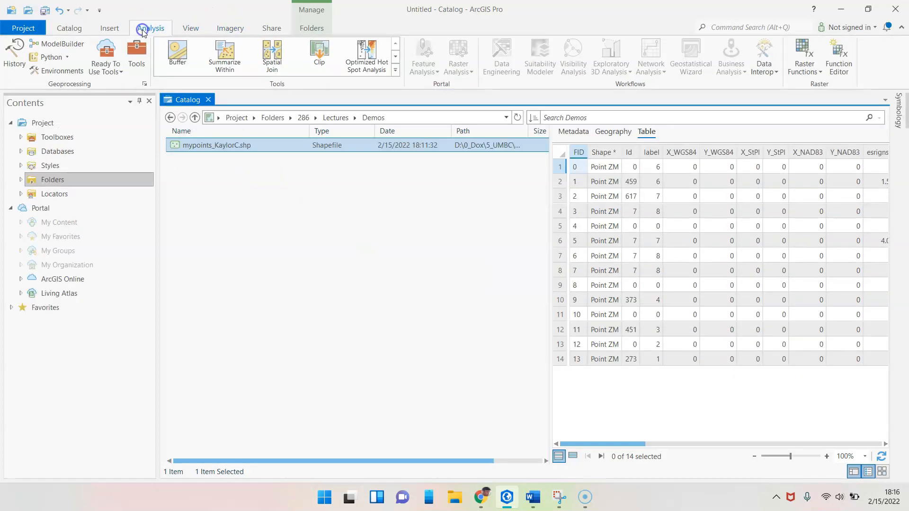
click(140, 53)
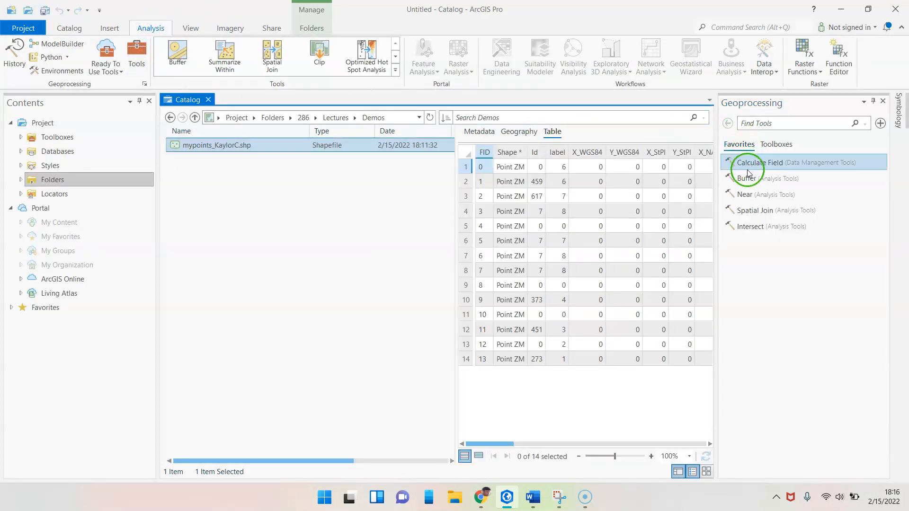
click(773, 124)
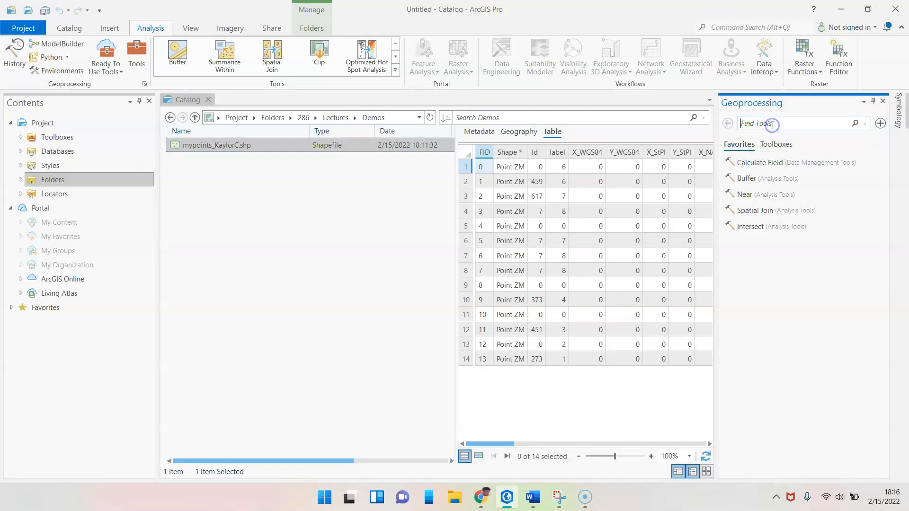
click(778, 144)
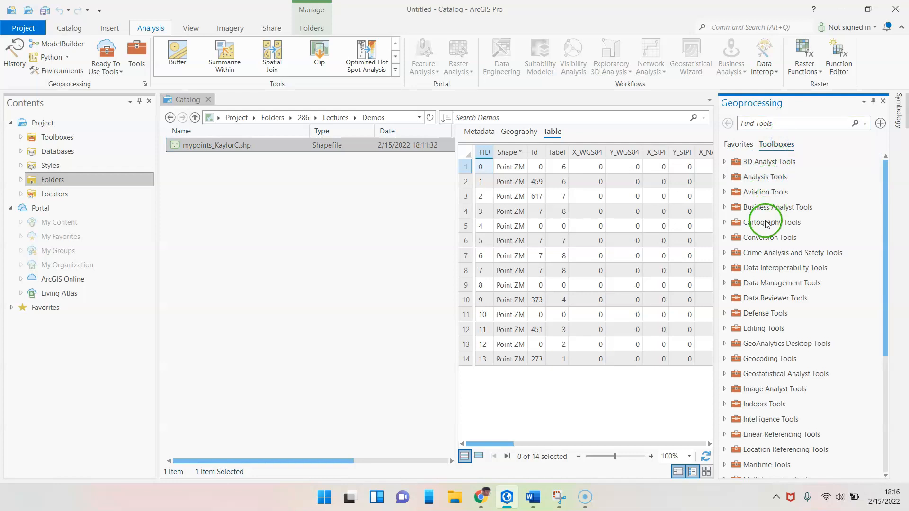
click(725, 285)
scroll(736, 305, down, 4)
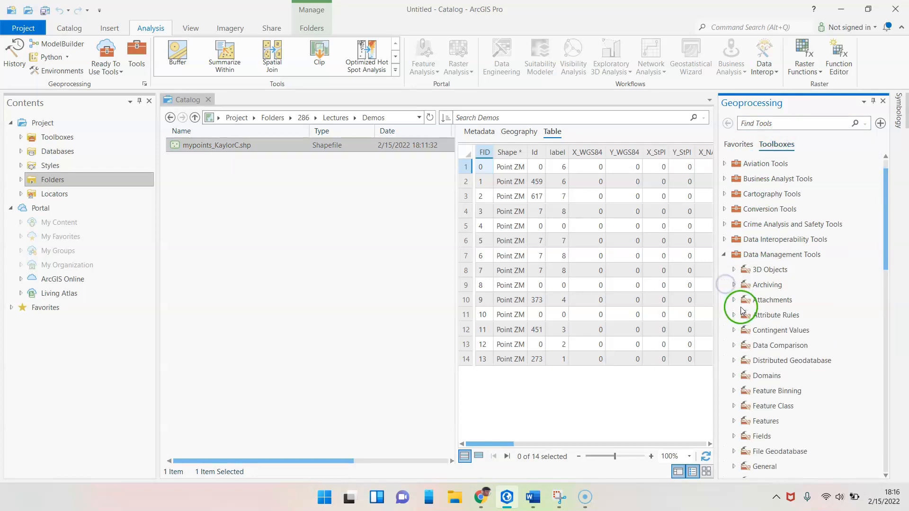
scroll(746, 404, down, 1)
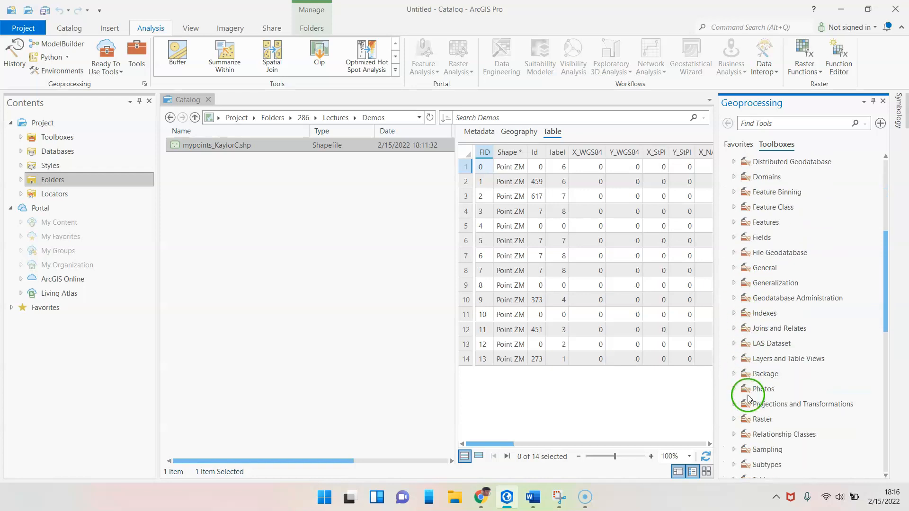
click(734, 404)
scroll(777, 387, down, 4)
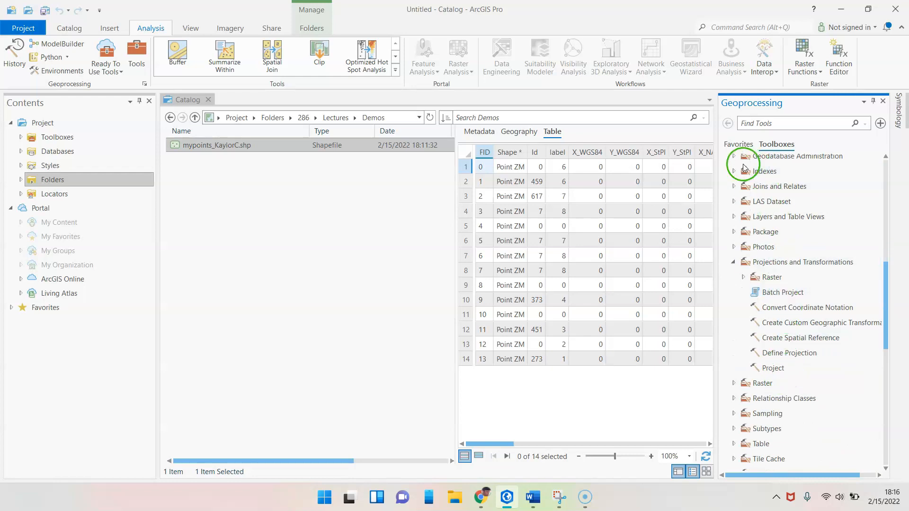
click(777, 373)
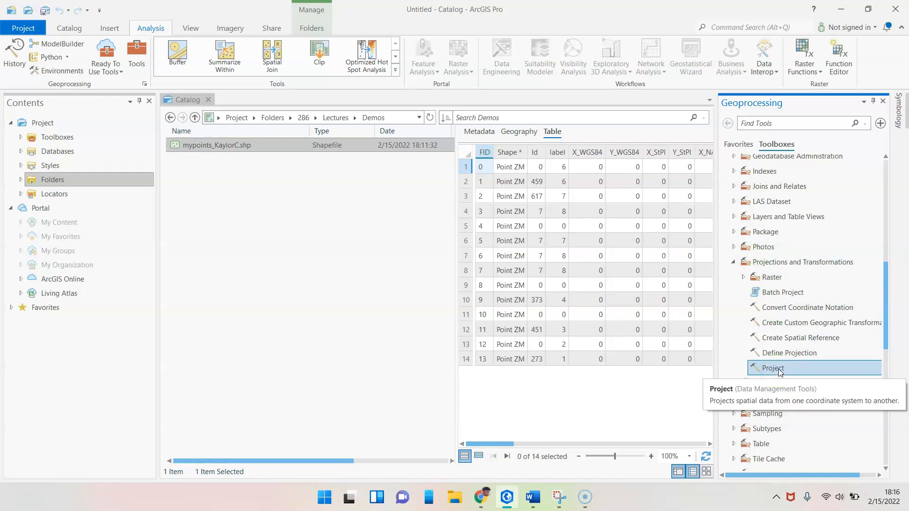
double_click(780, 371)
drag(251, 145, 762, 174)
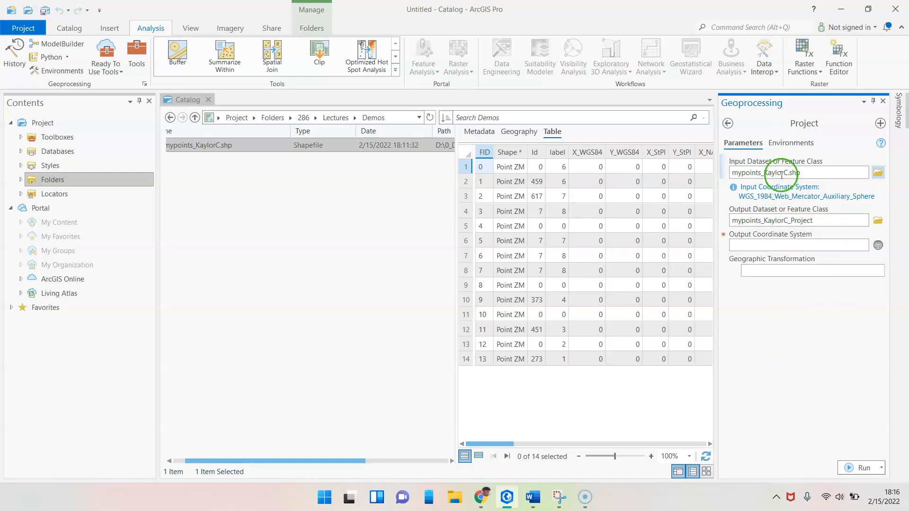
Set the output dataset to a shapefile in 286\Lectures\Demos, named like the input mypoints shapefile with the suffix _SP
click(791, 222)
click(848, 219)
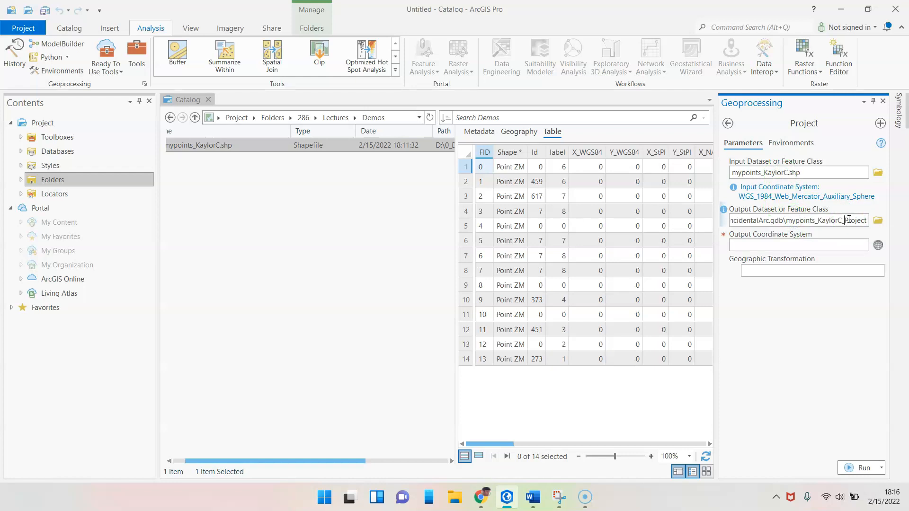
click(877, 220)
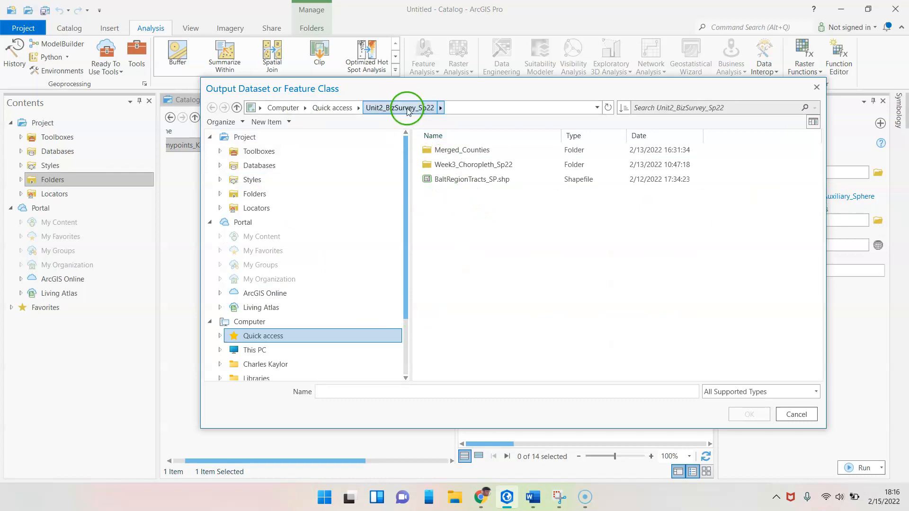
click(317, 342)
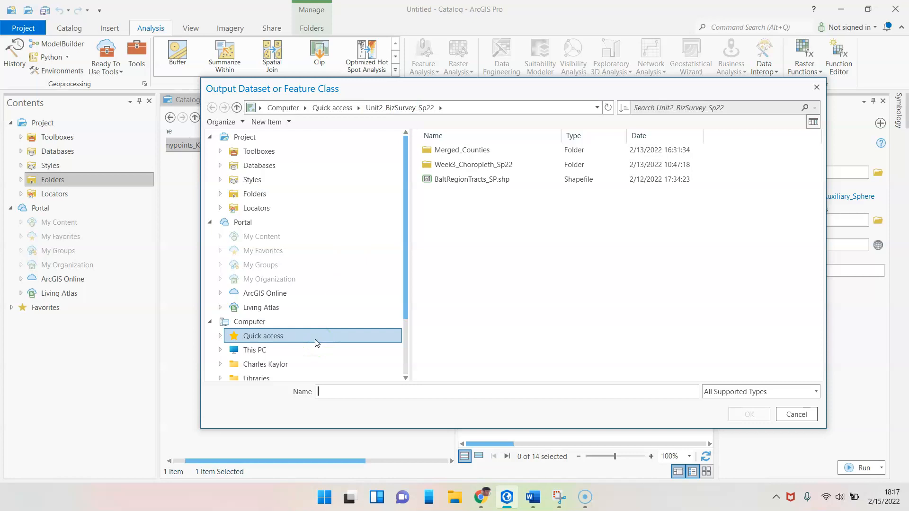
click(593, 178)
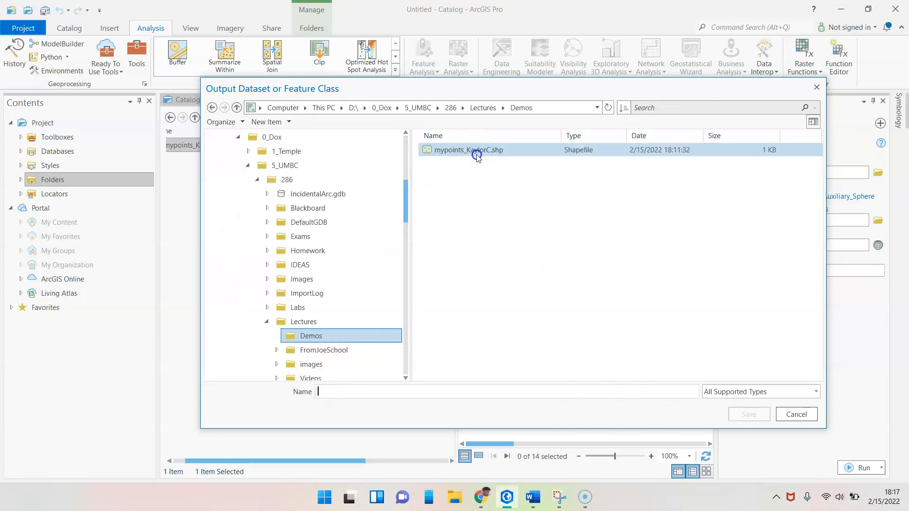
click(475, 152)
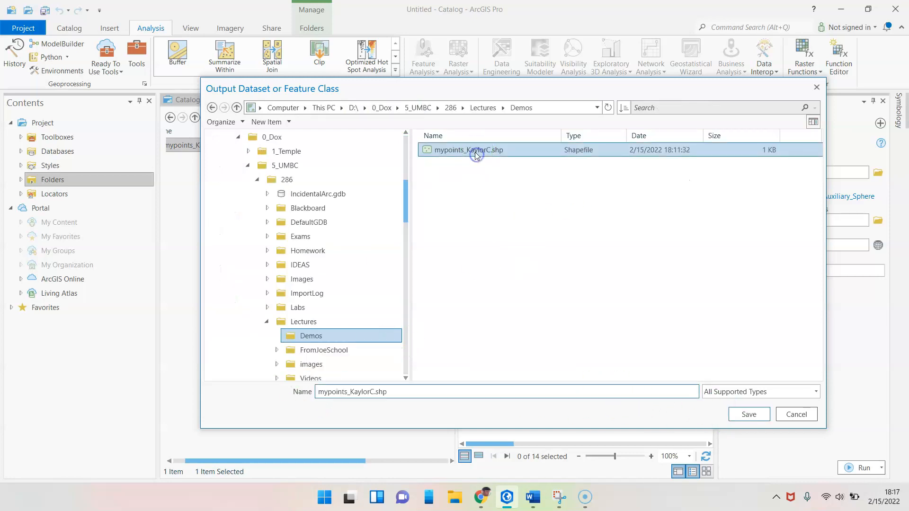
click(374, 393)
text(_)
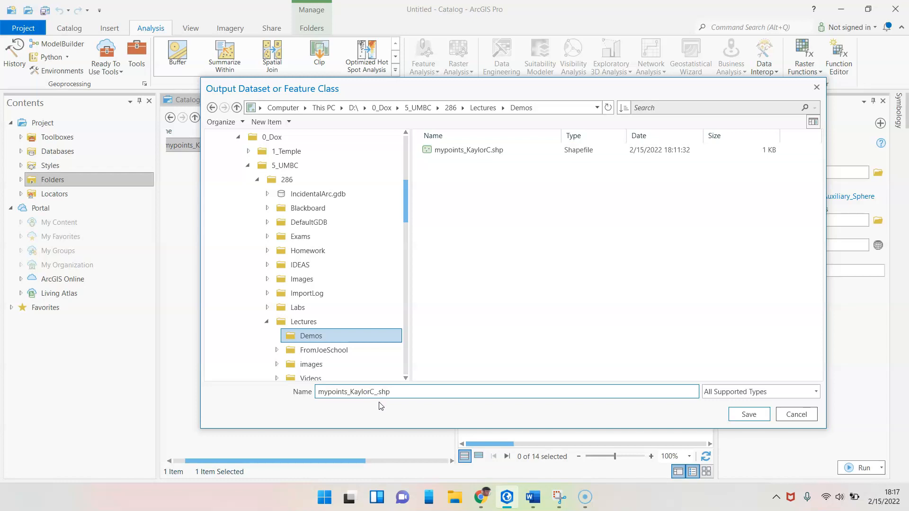
text(SP)
click(383, 401)
click(750, 419)
Set the output coordinate system to the projected State Plane system NAD 1983 StatePlane Maryland FIPS 1900 (US Feet)
click(878, 246)
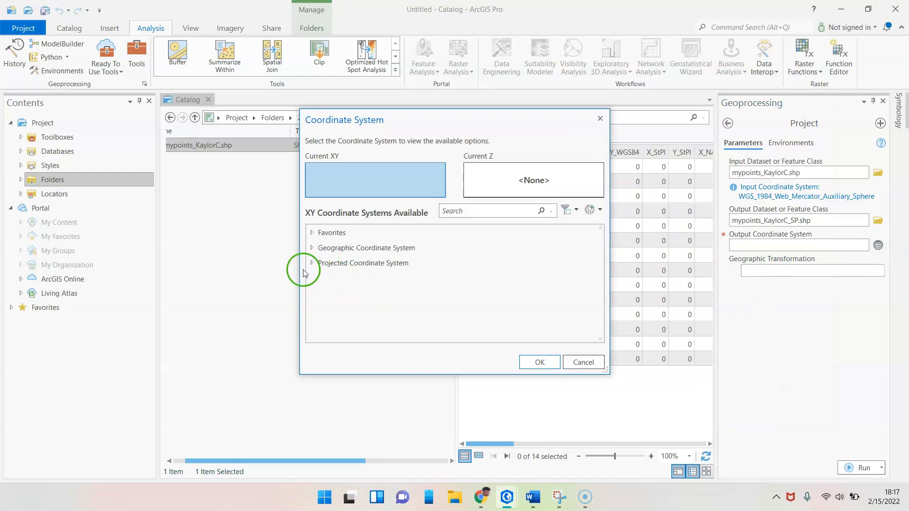
click(312, 263)
scroll(350, 298, down, 1)
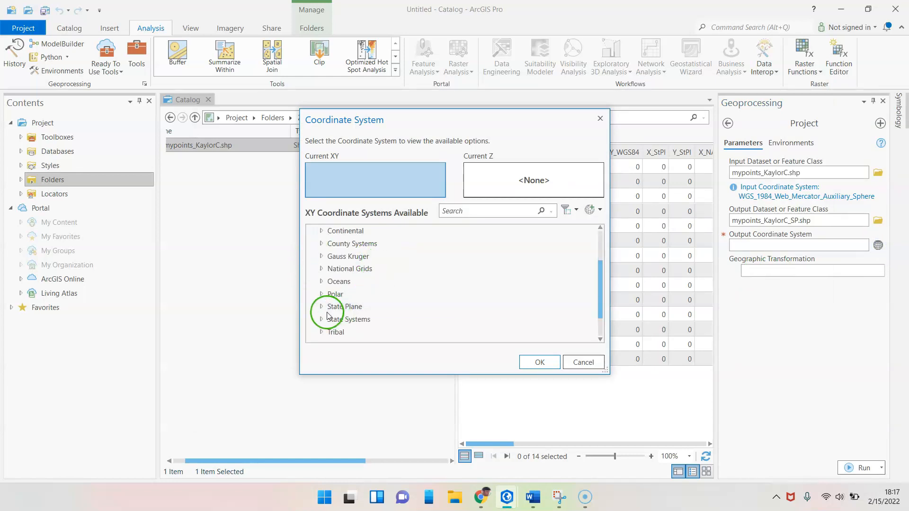
click(323, 307)
scroll(348, 311, down, 4)
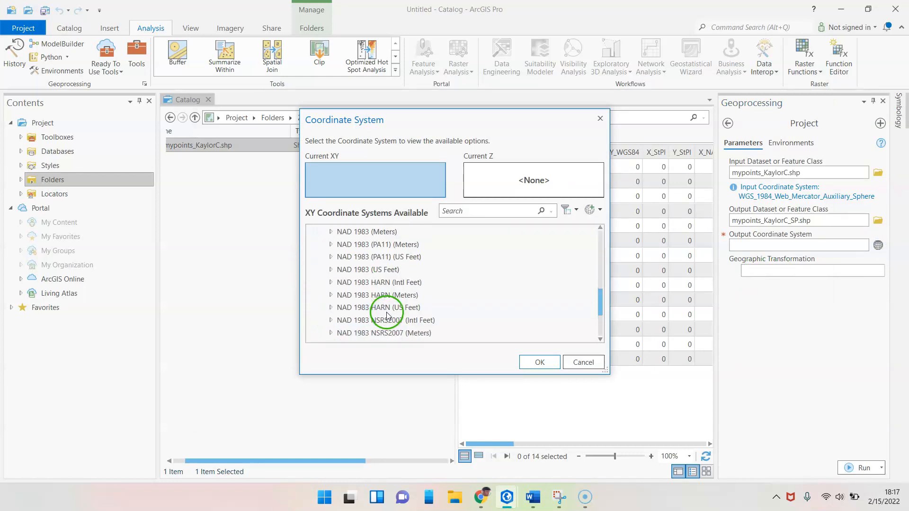
click(349, 273)
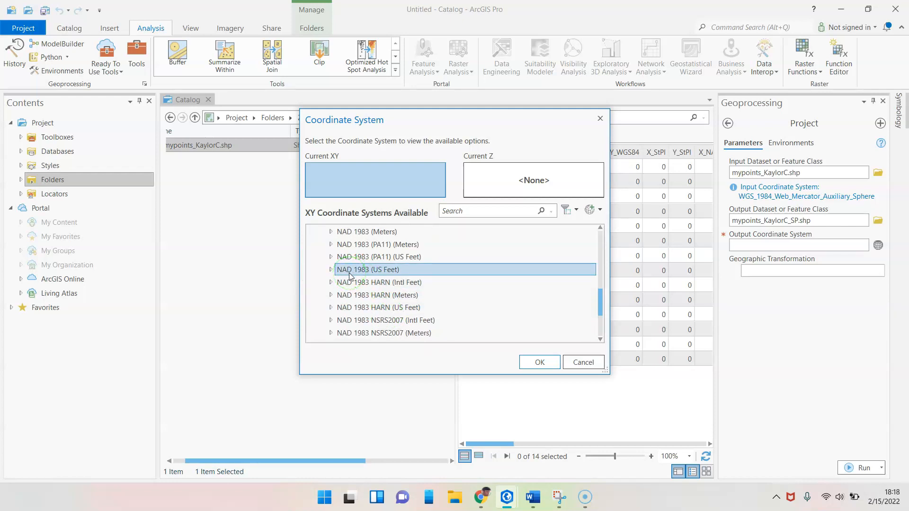
scroll(349, 277, up, 1)
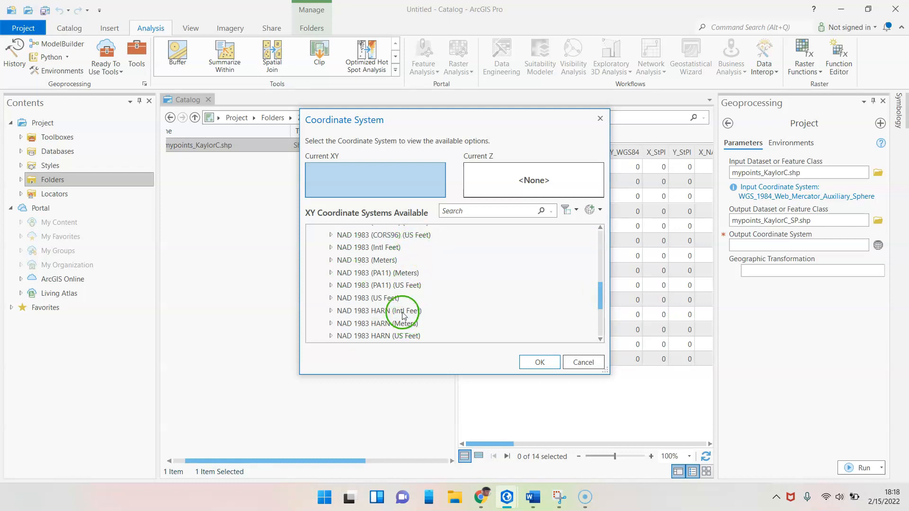
click(391, 299)
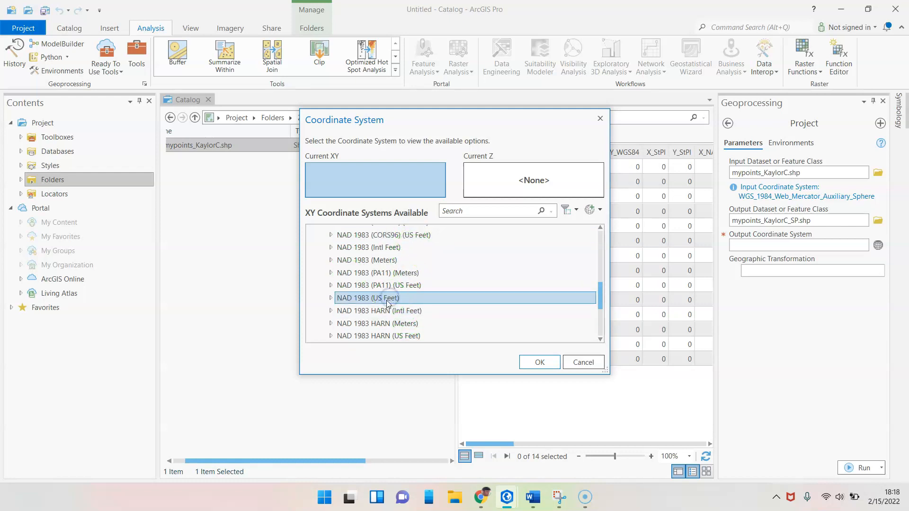
click(331, 298)
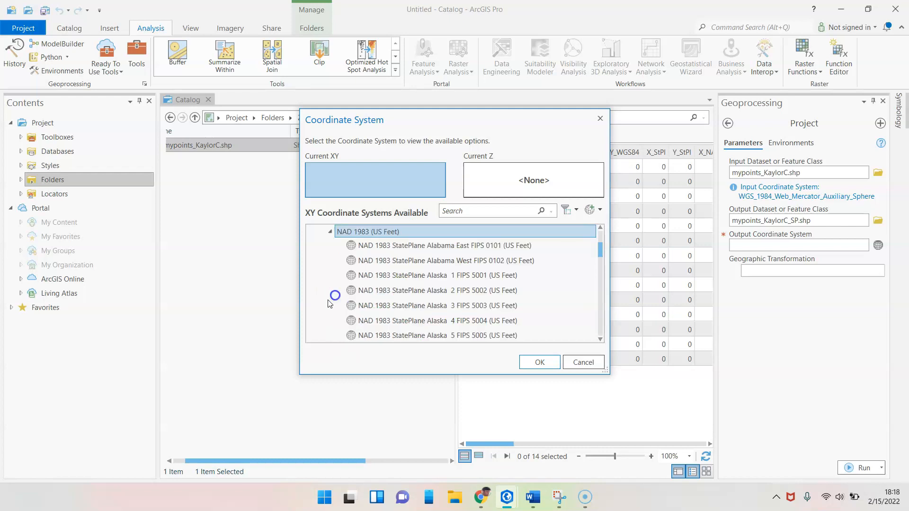
scroll(447, 297, down, 2)
scroll(447, 297, down, 15)
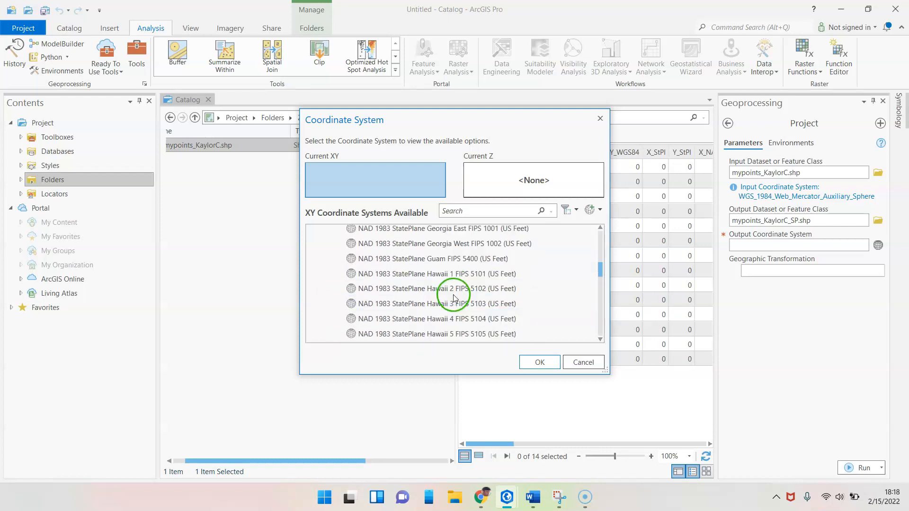
scroll(455, 289, down, 3)
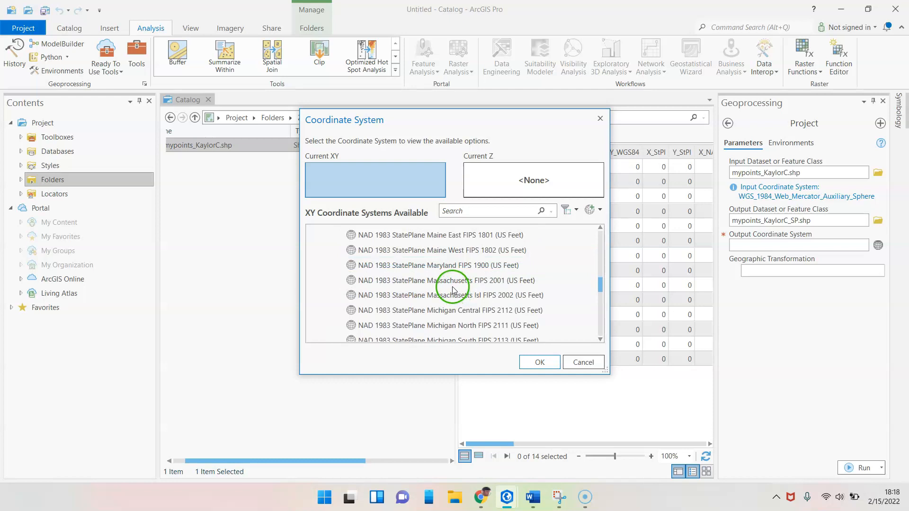
click(449, 266)
click(539, 363)
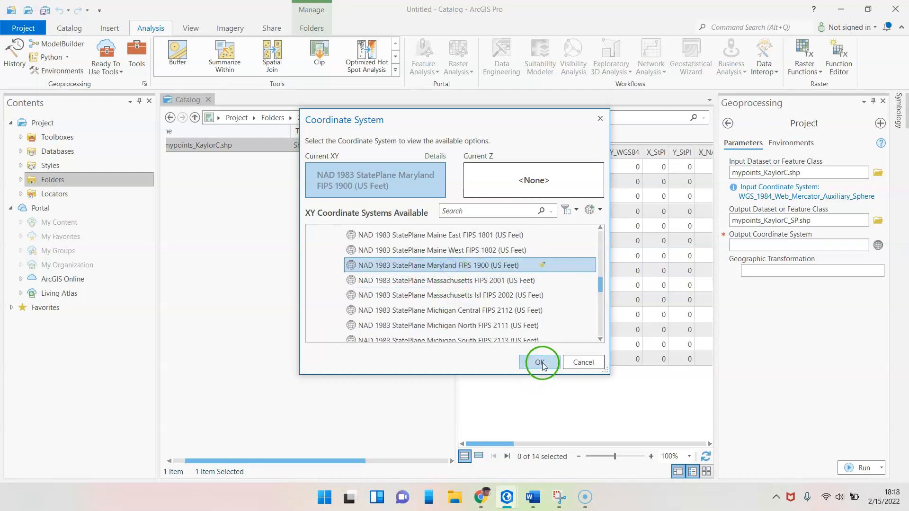
Run the Project tool to create the State Plane copy of the mypoints shapefile
click(591, 393)
click(860, 468)
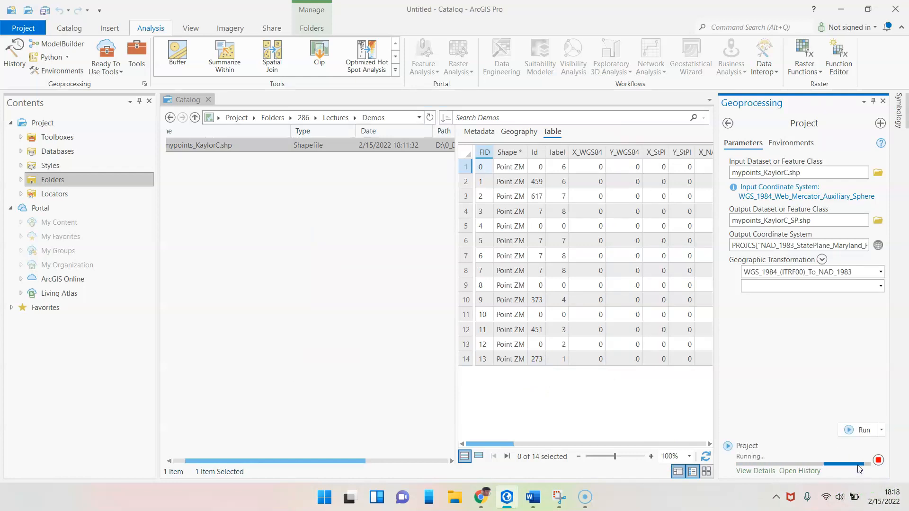
mouse_move(858, 467)
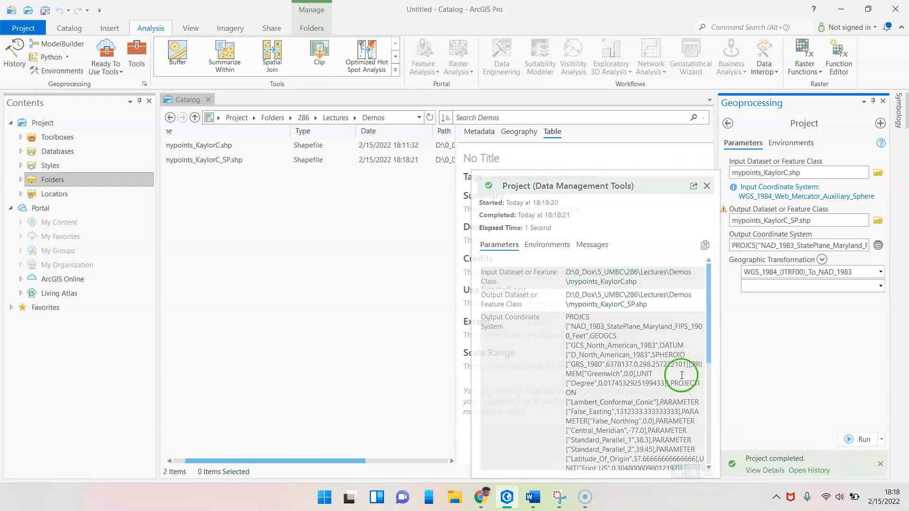
Refresh the Demos folder's contents in the catalog view
drag(251, 460, 218, 457)
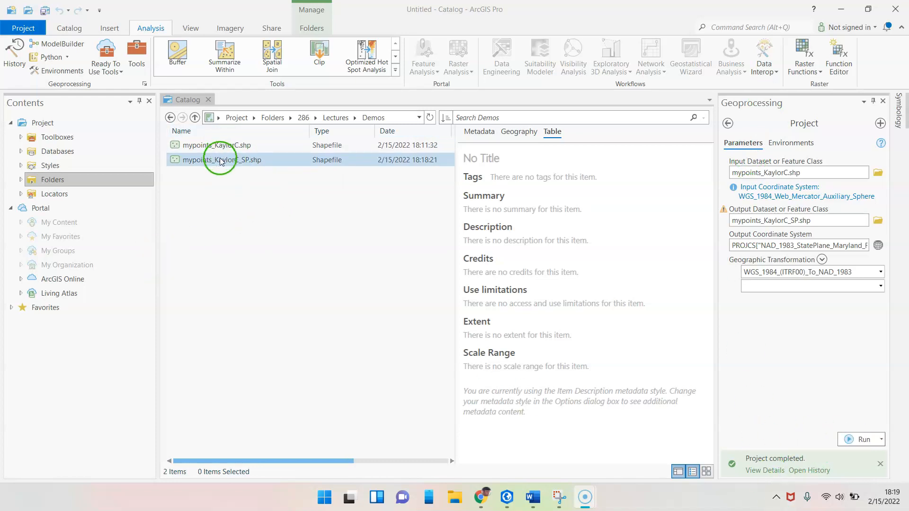
right_click(244, 195)
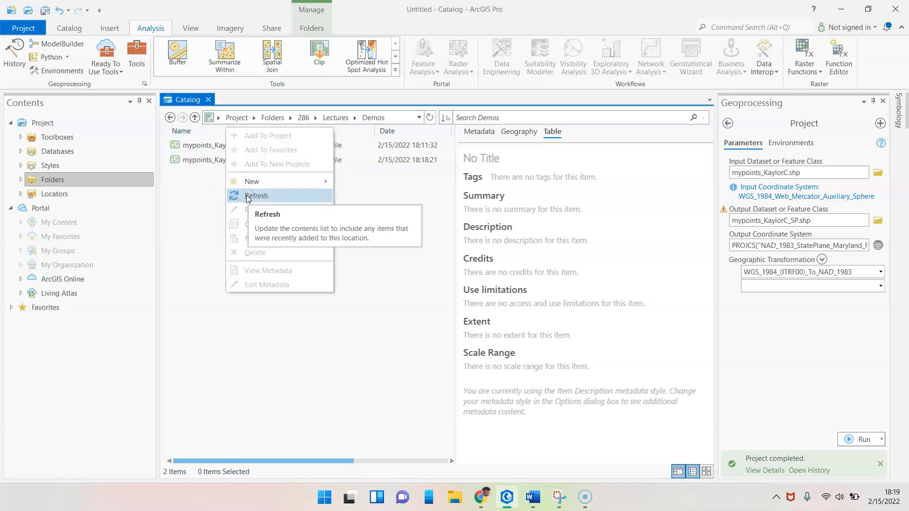
click(246, 195)
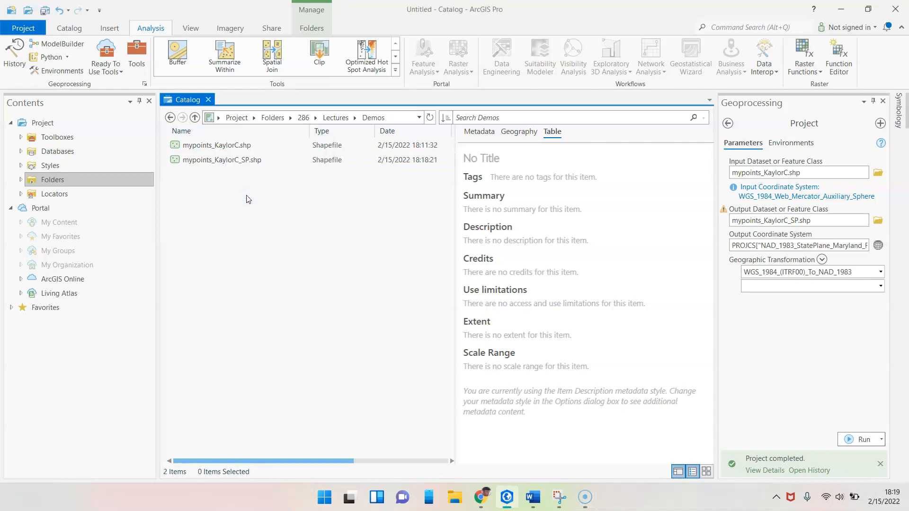